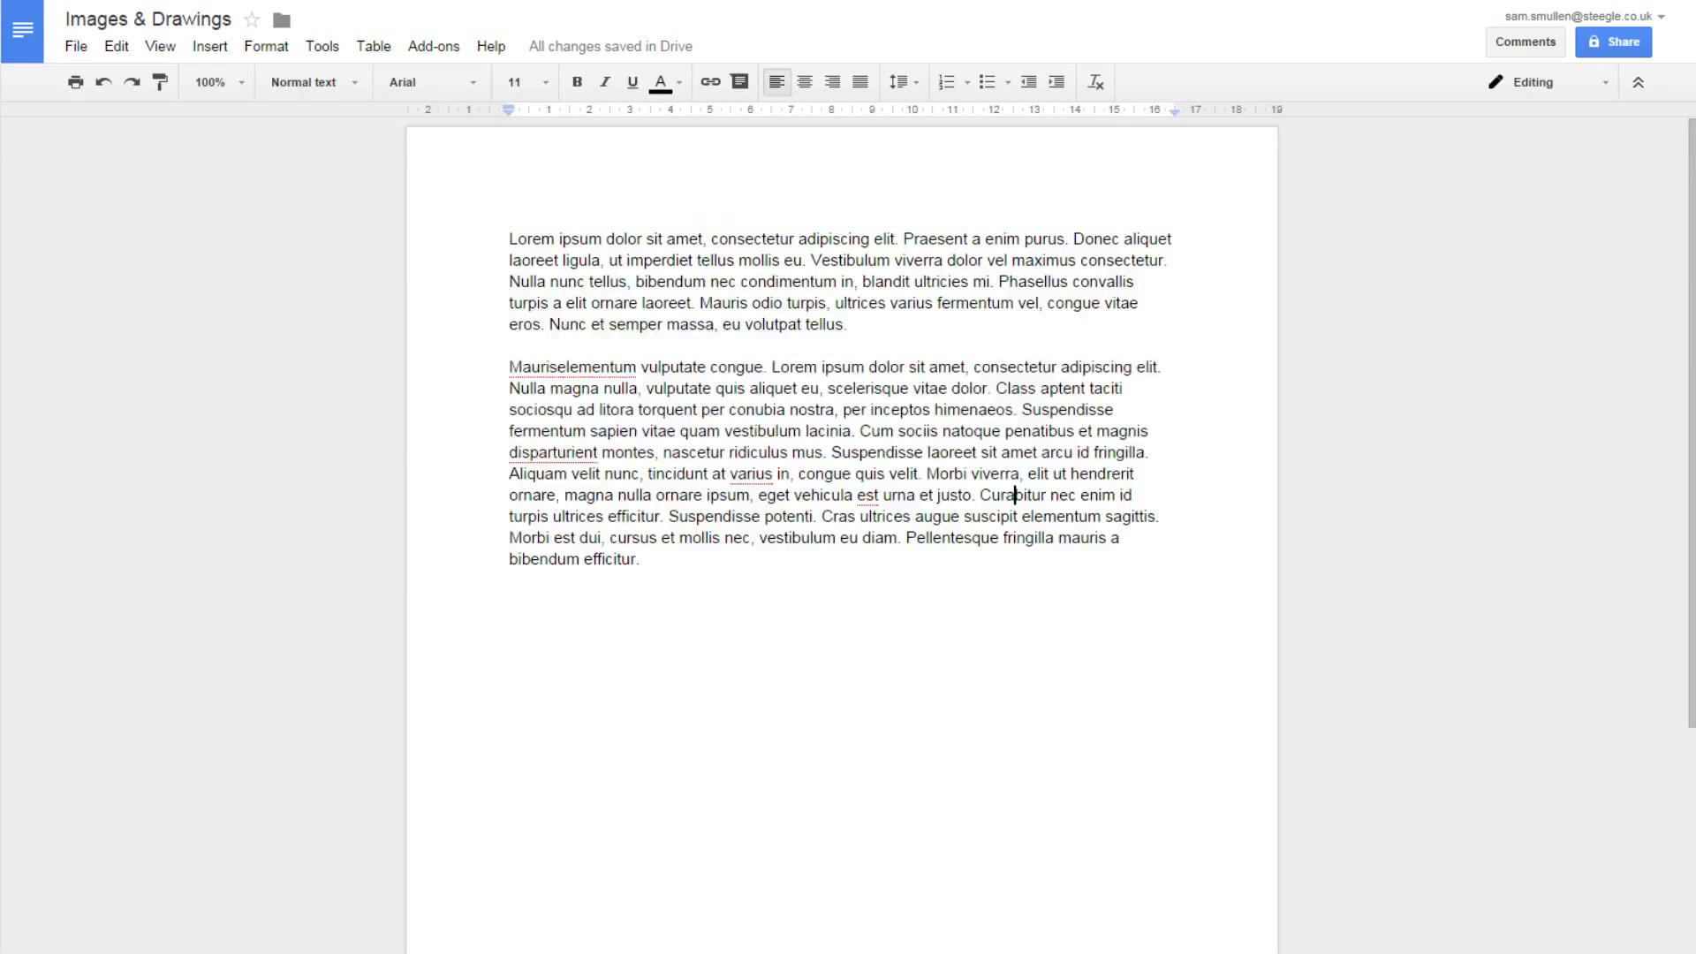
Open Insert > Image and browse the Take a snapshot, By URL, Your albums and Google Drive sources
{"action": "left_click", "coordinate": [208, 48]}
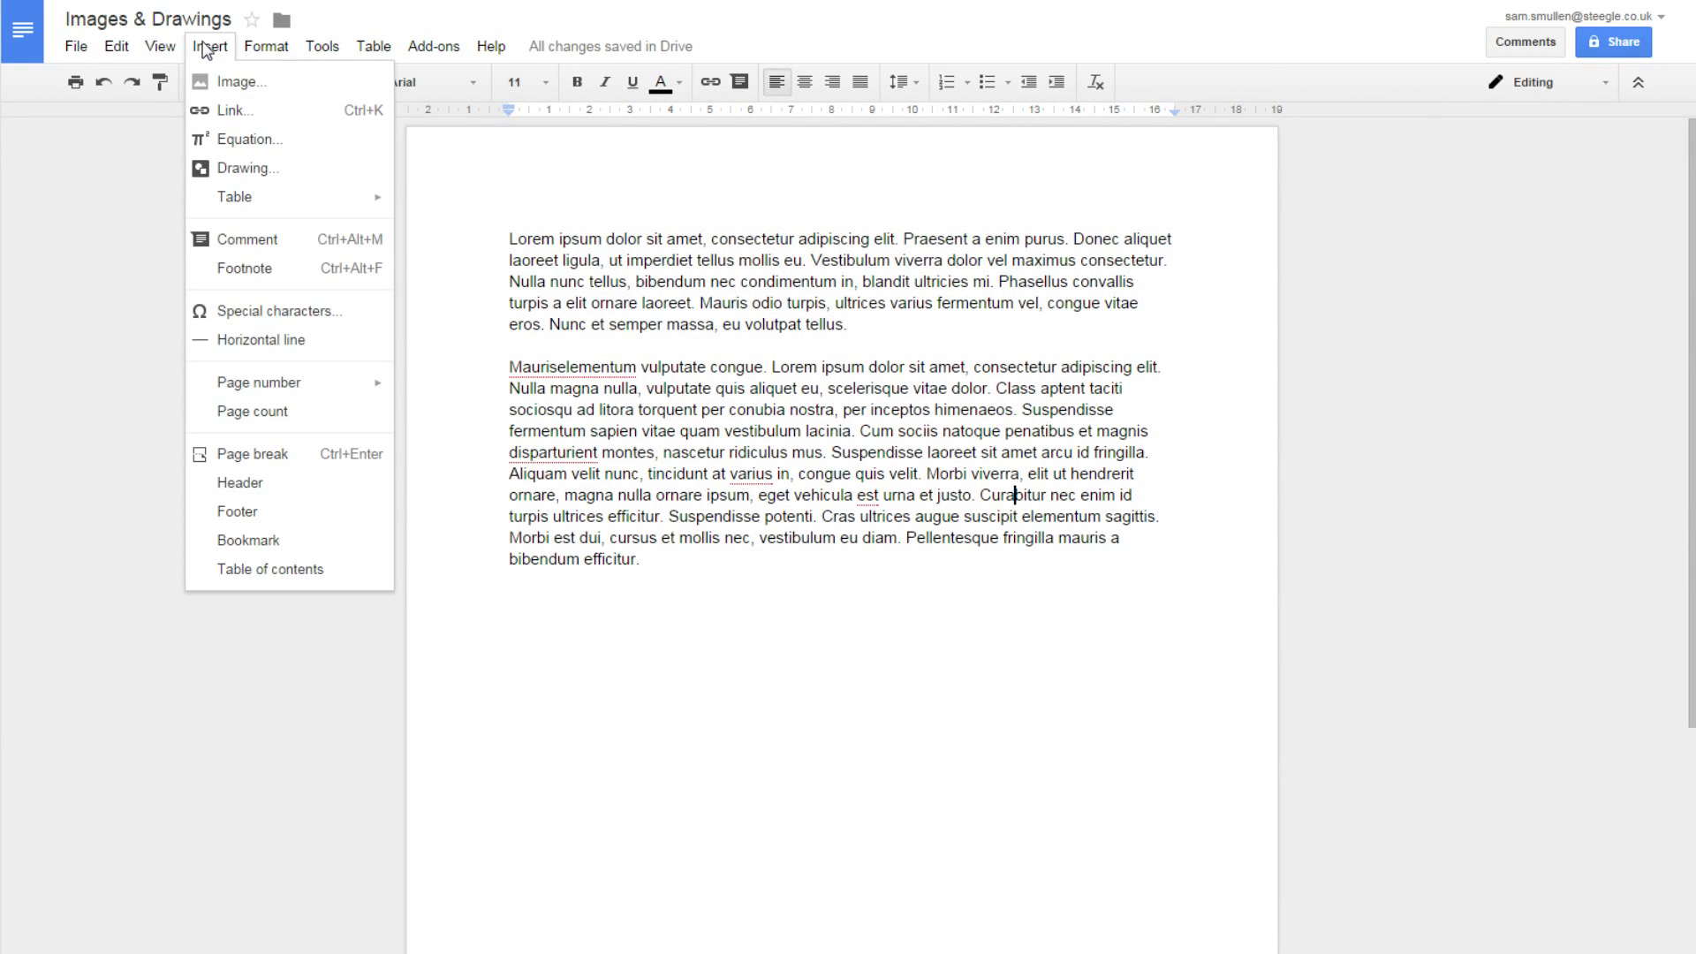
{"action": "left_click", "coordinate": [289, 92]}
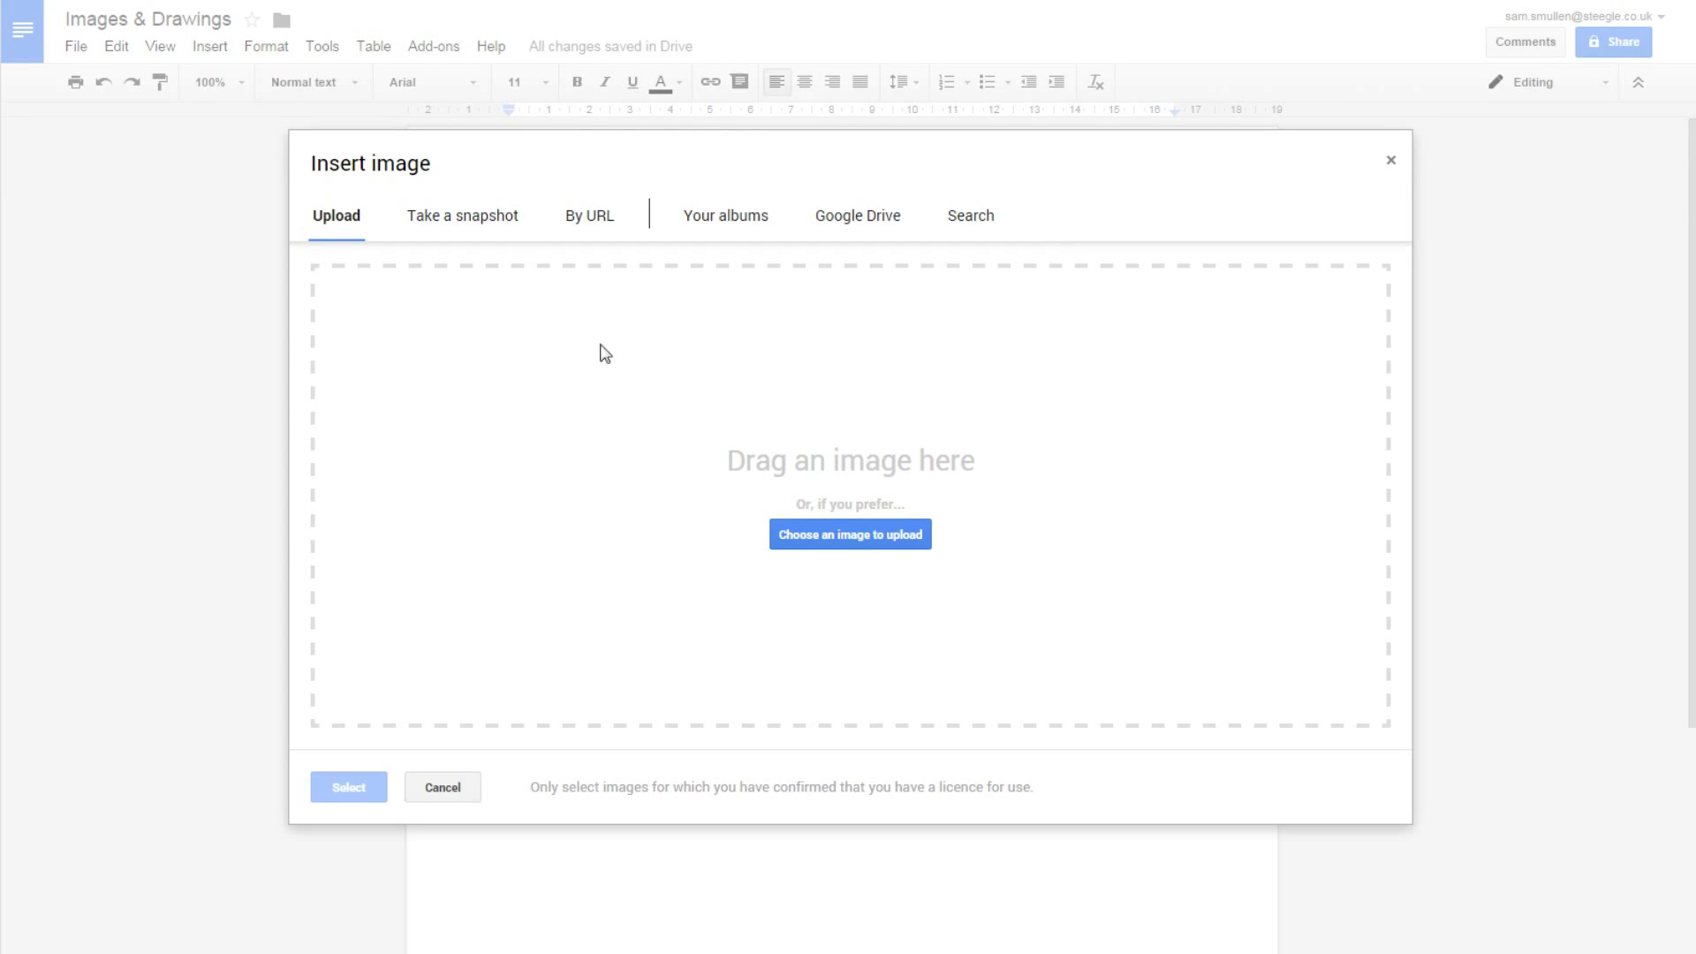
{"action": "left_click", "coordinate": [483, 218]}
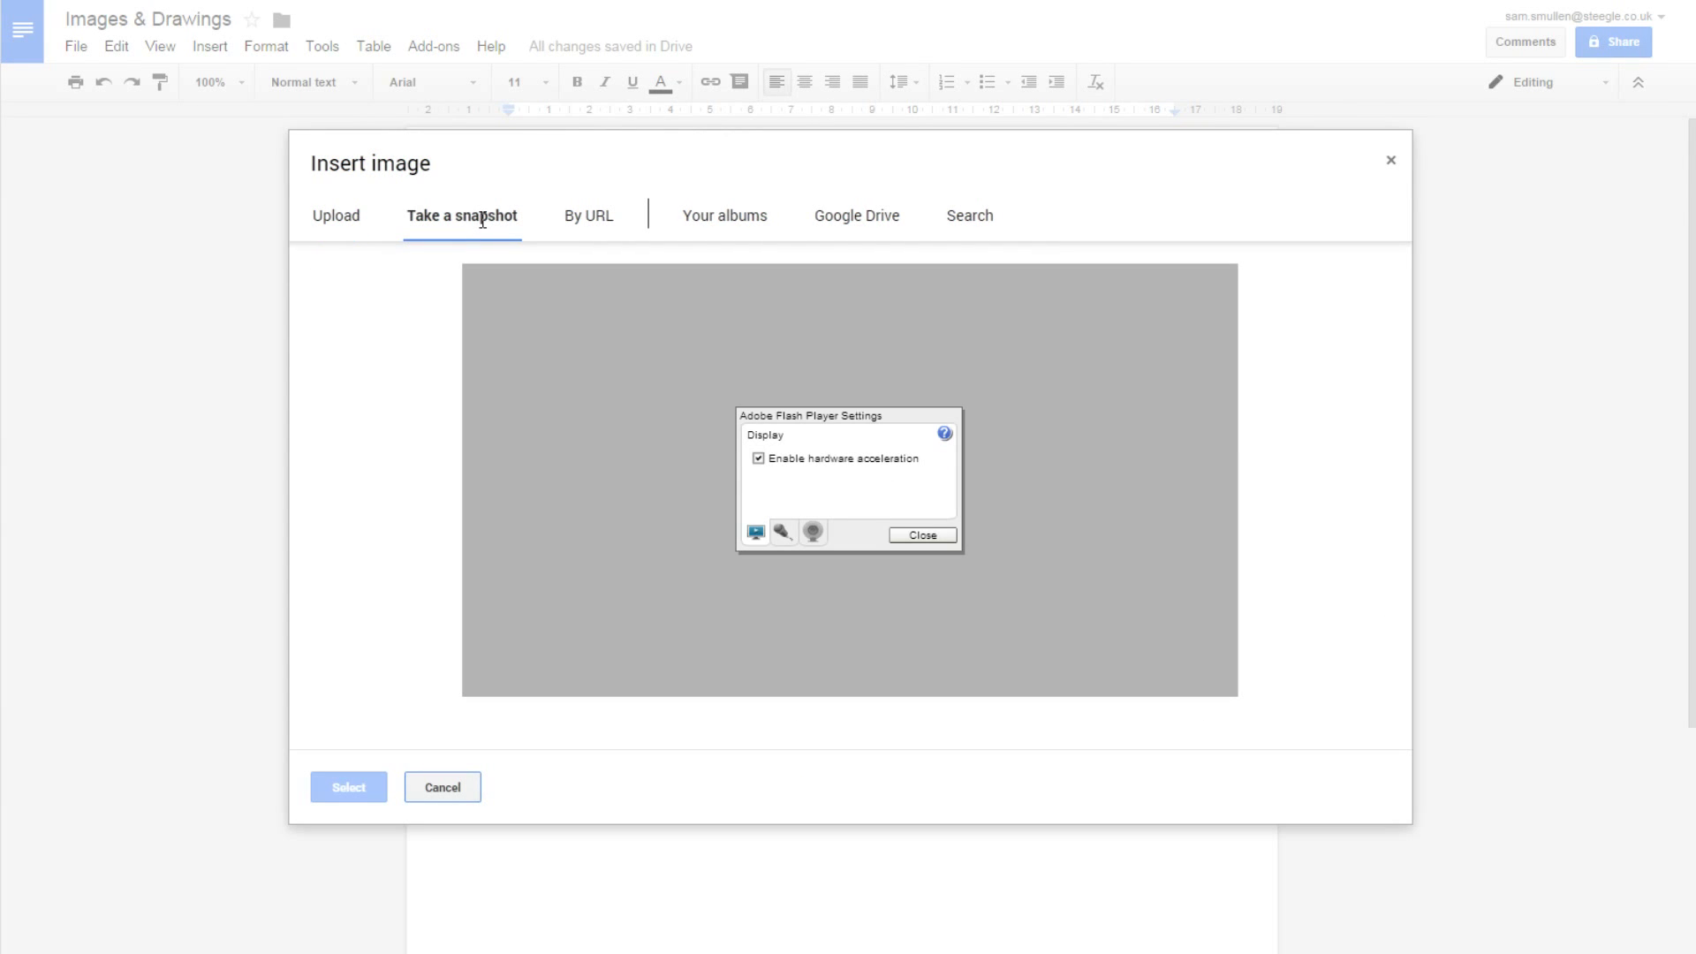
{"action": "left_click", "coordinate": [593, 217]}
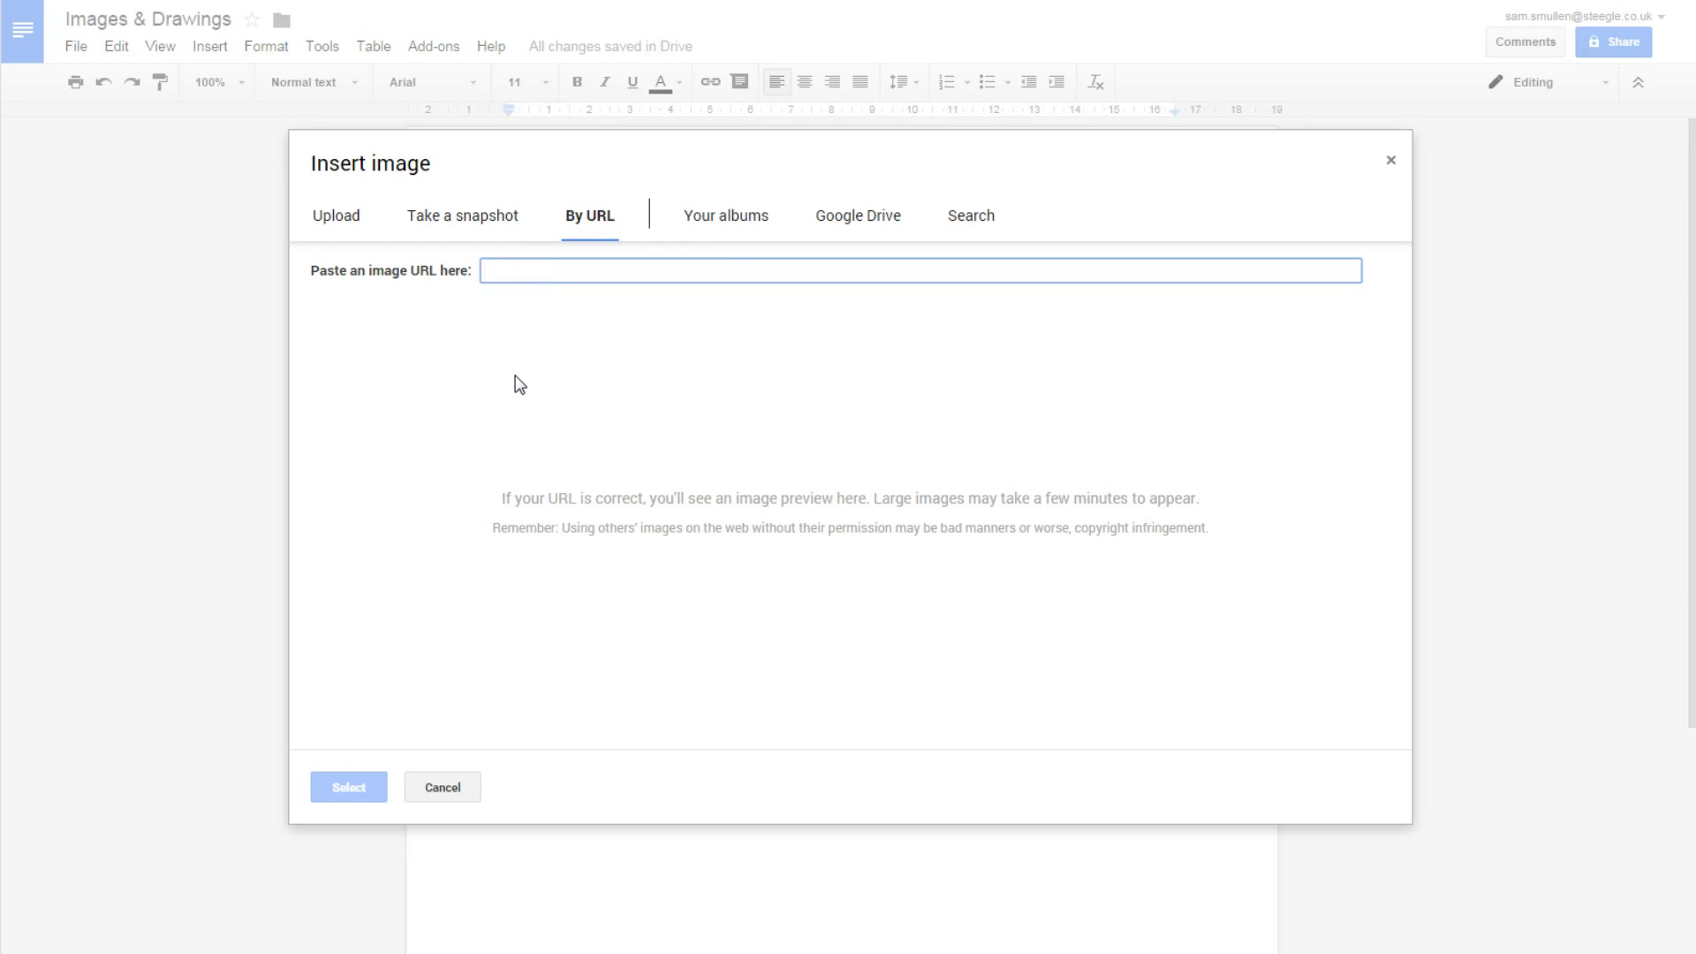
{"action": "left_click", "coordinate": [740, 219]}
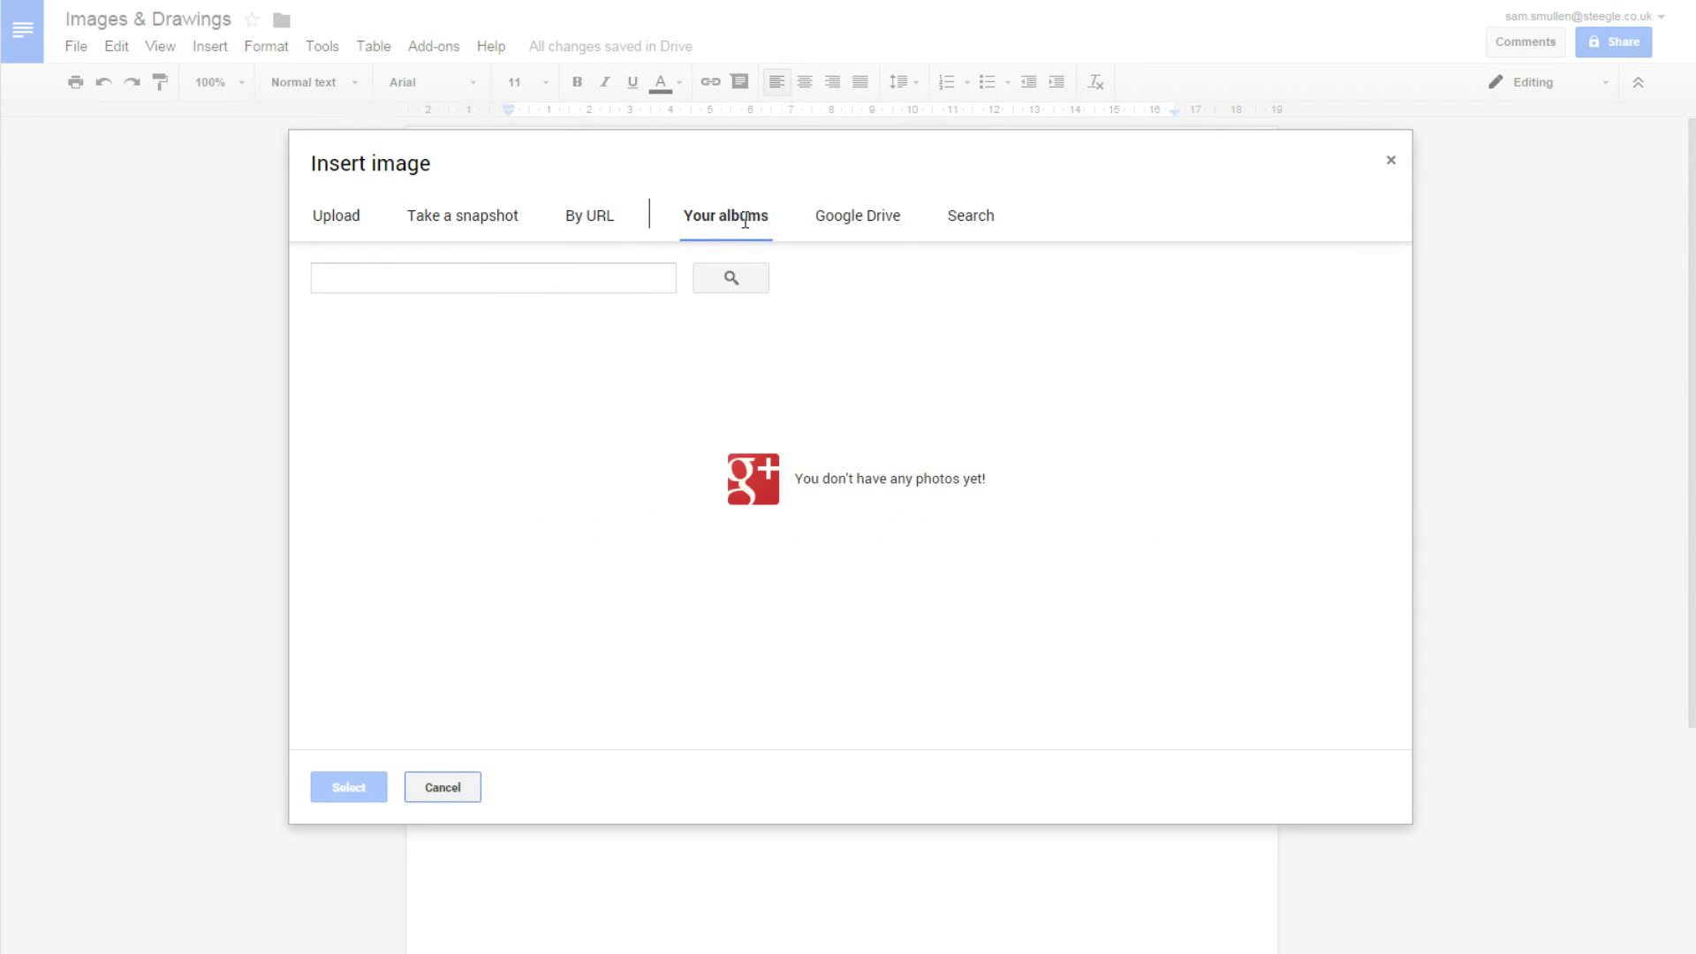
{"action": "left_click", "coordinate": [837, 231]}
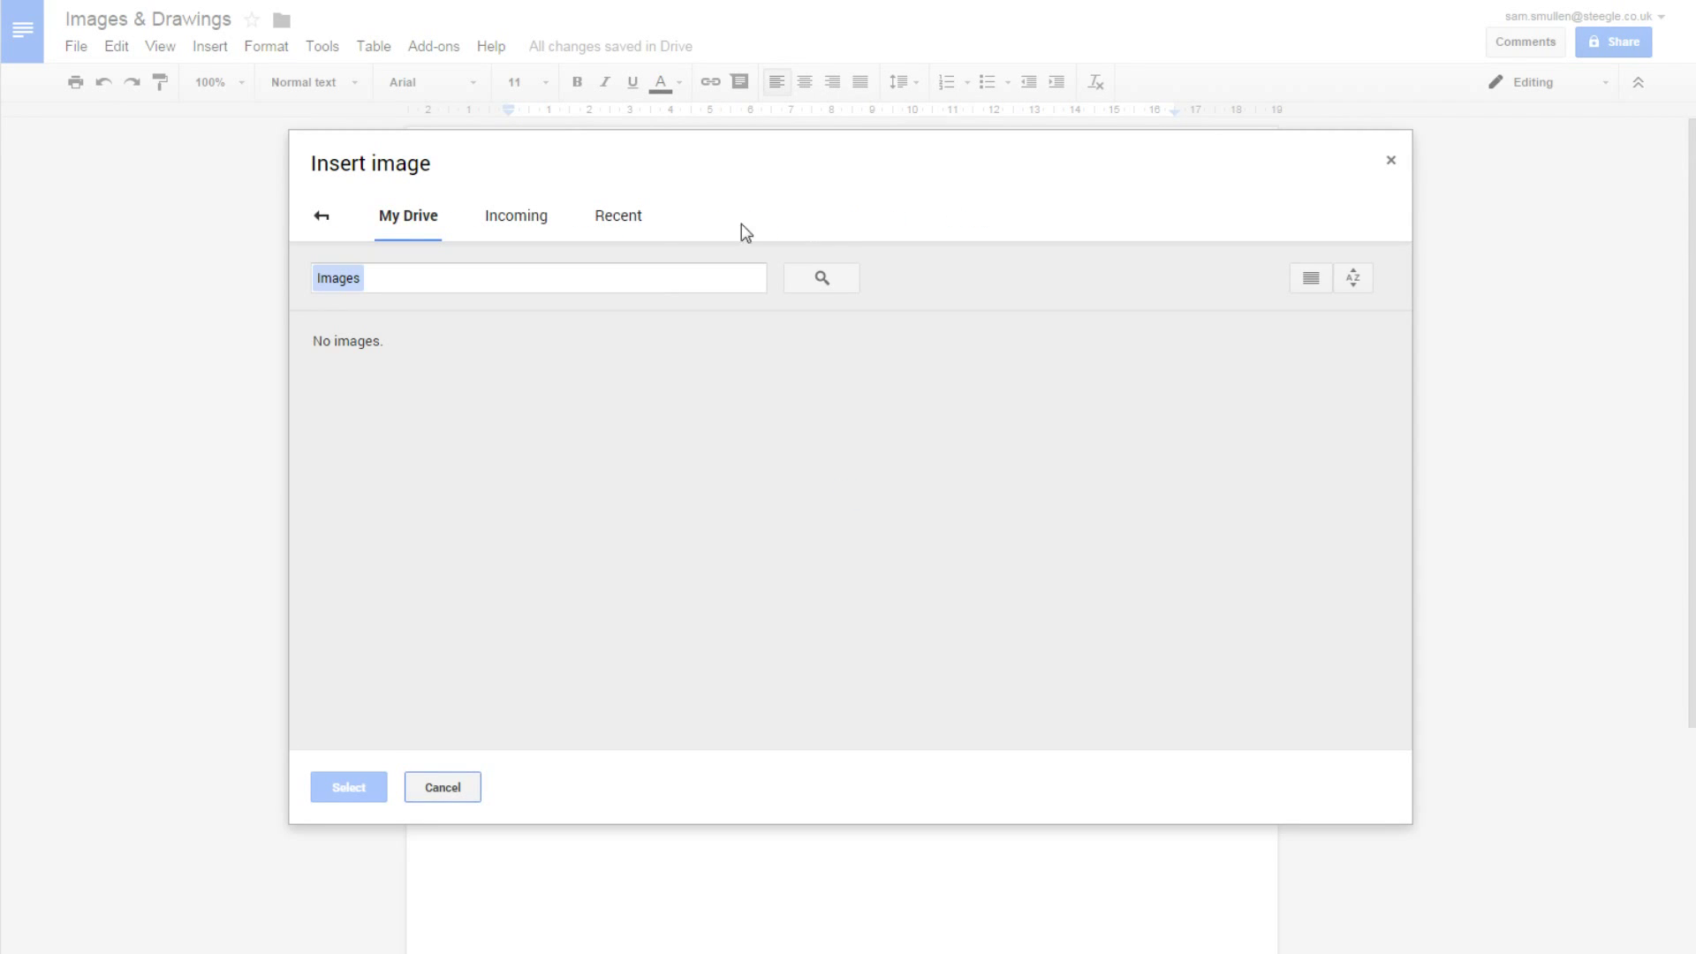
{"action": "left_click", "coordinate": [323, 229]}
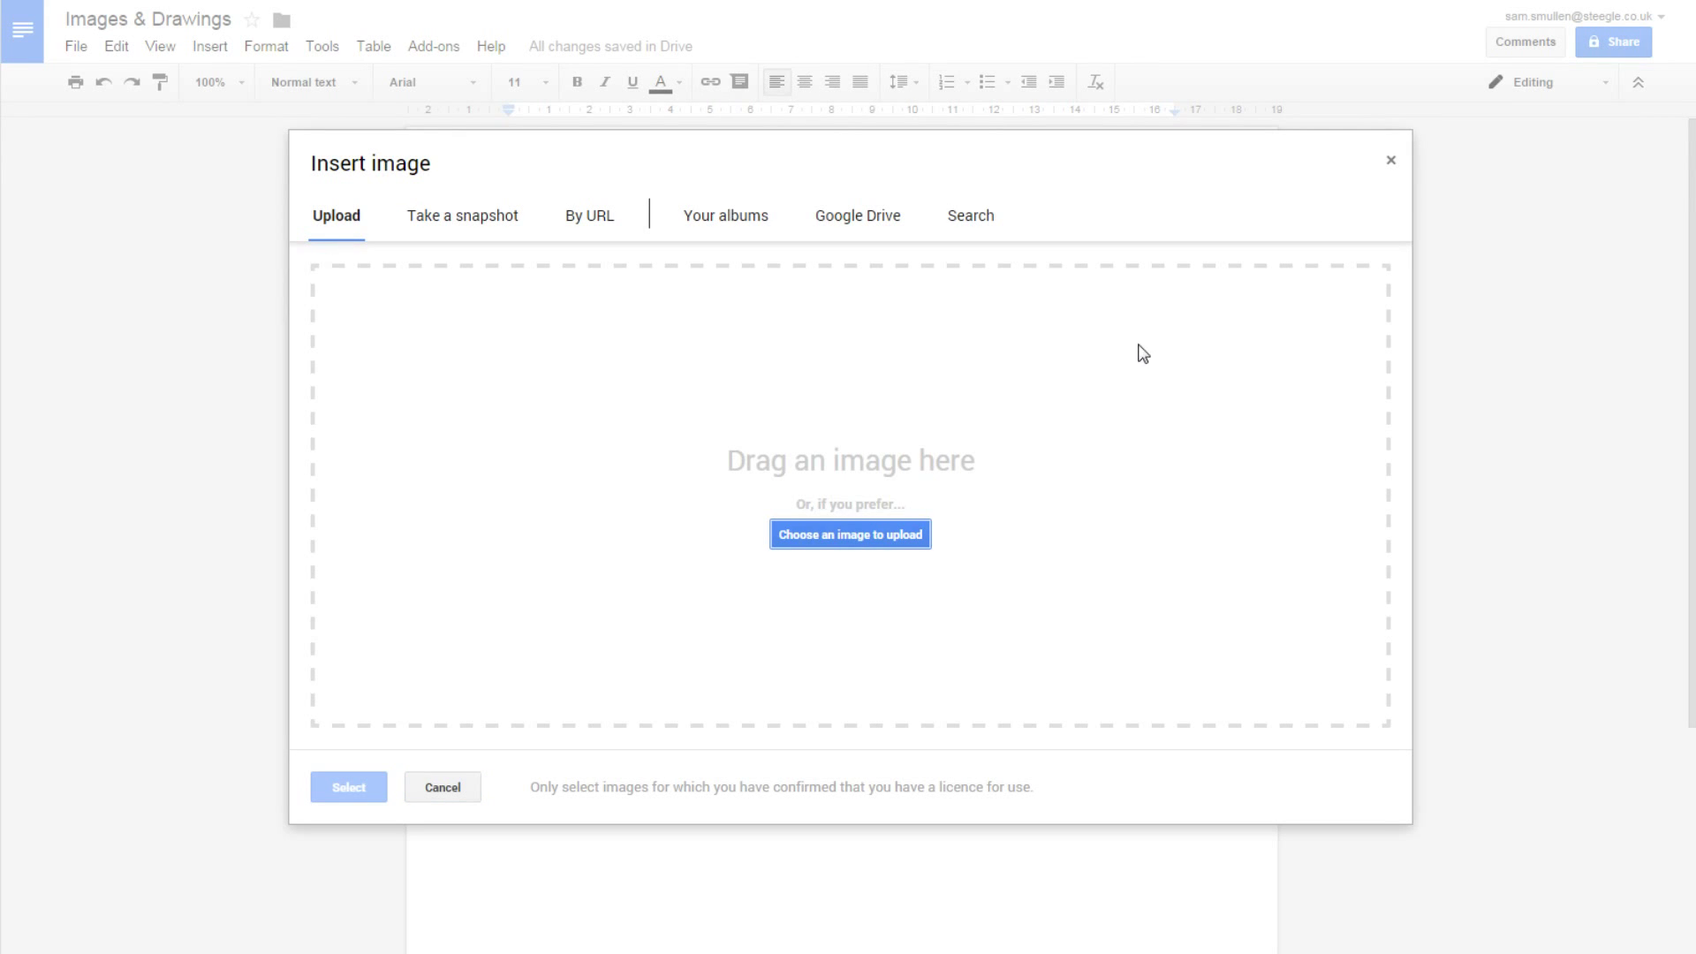
Search stock images for 'kitten' and insert the grey kitten photo into the document
{"action": "left_click", "coordinate": [983, 228]}
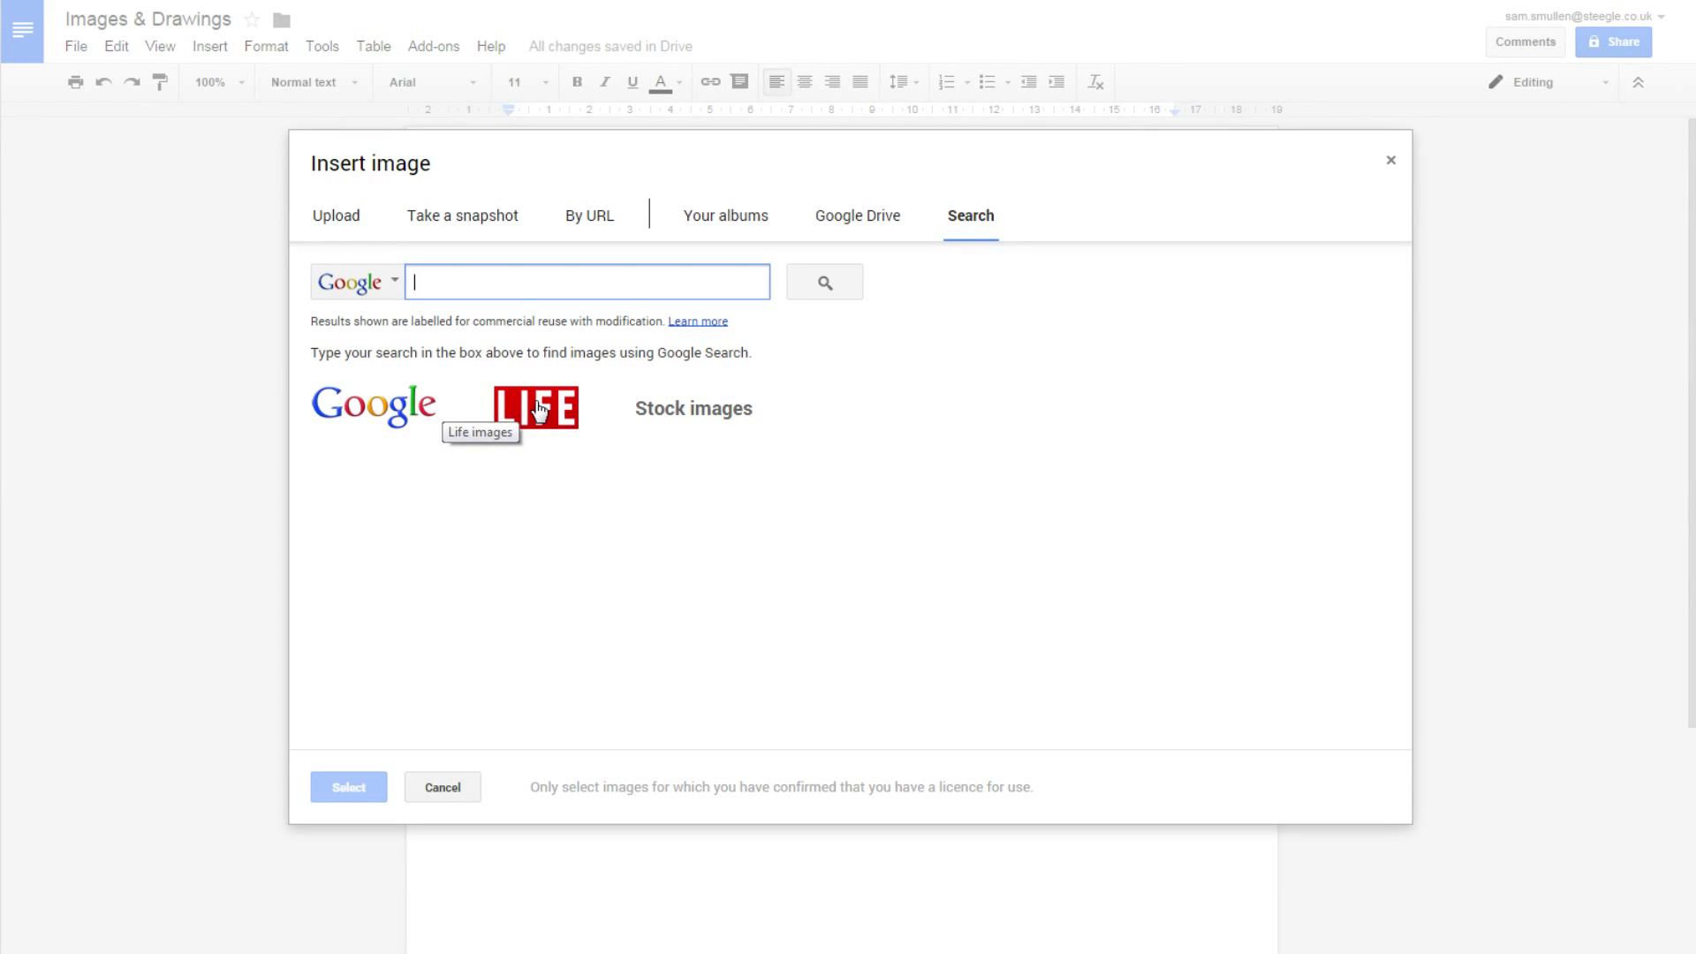
{"action": "left_click", "coordinate": [694, 415]}
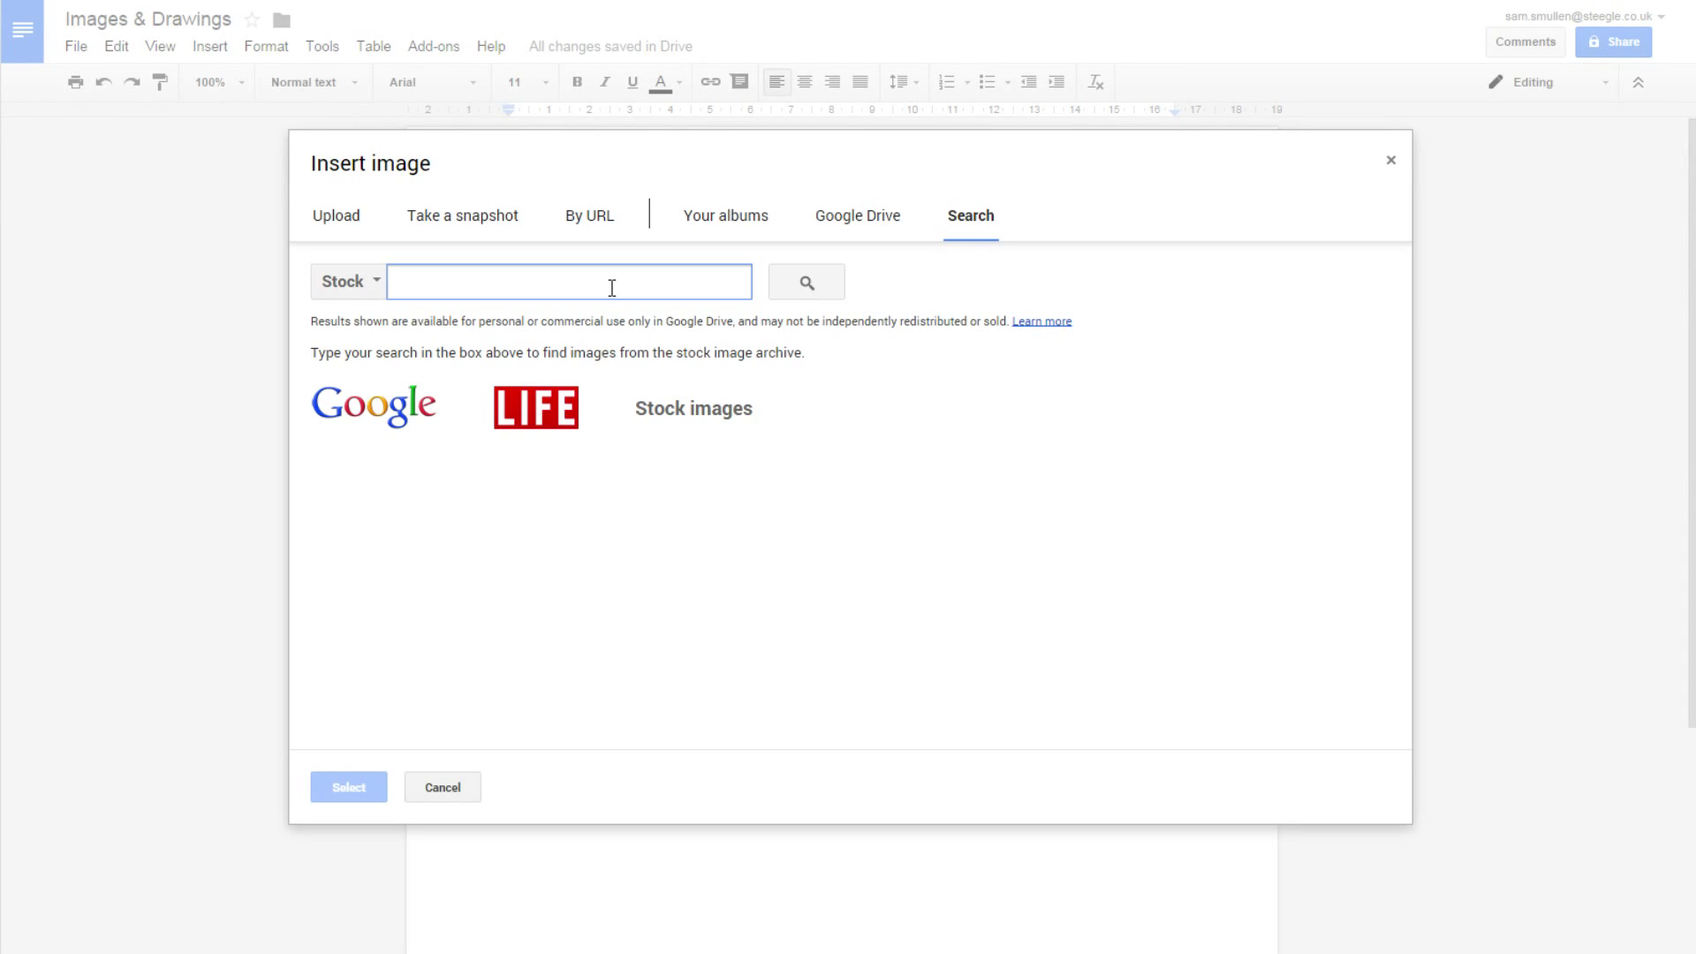
{"action": "type", "text": "k"}
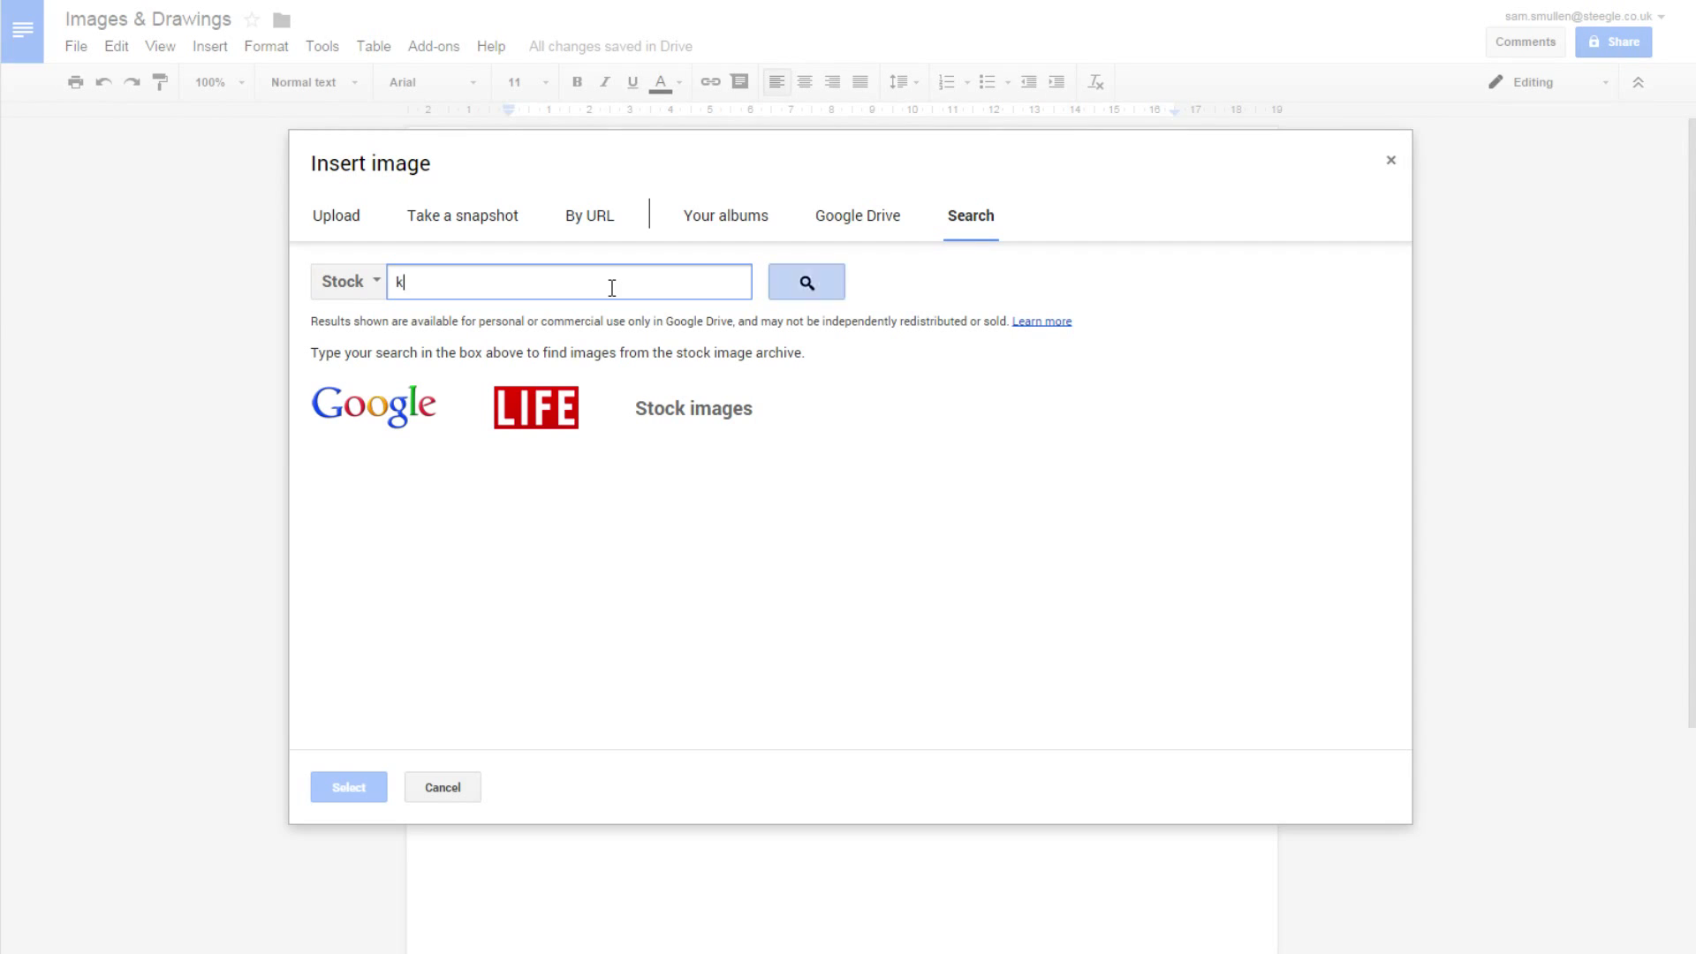
{"action": "type", "text": "itten"}
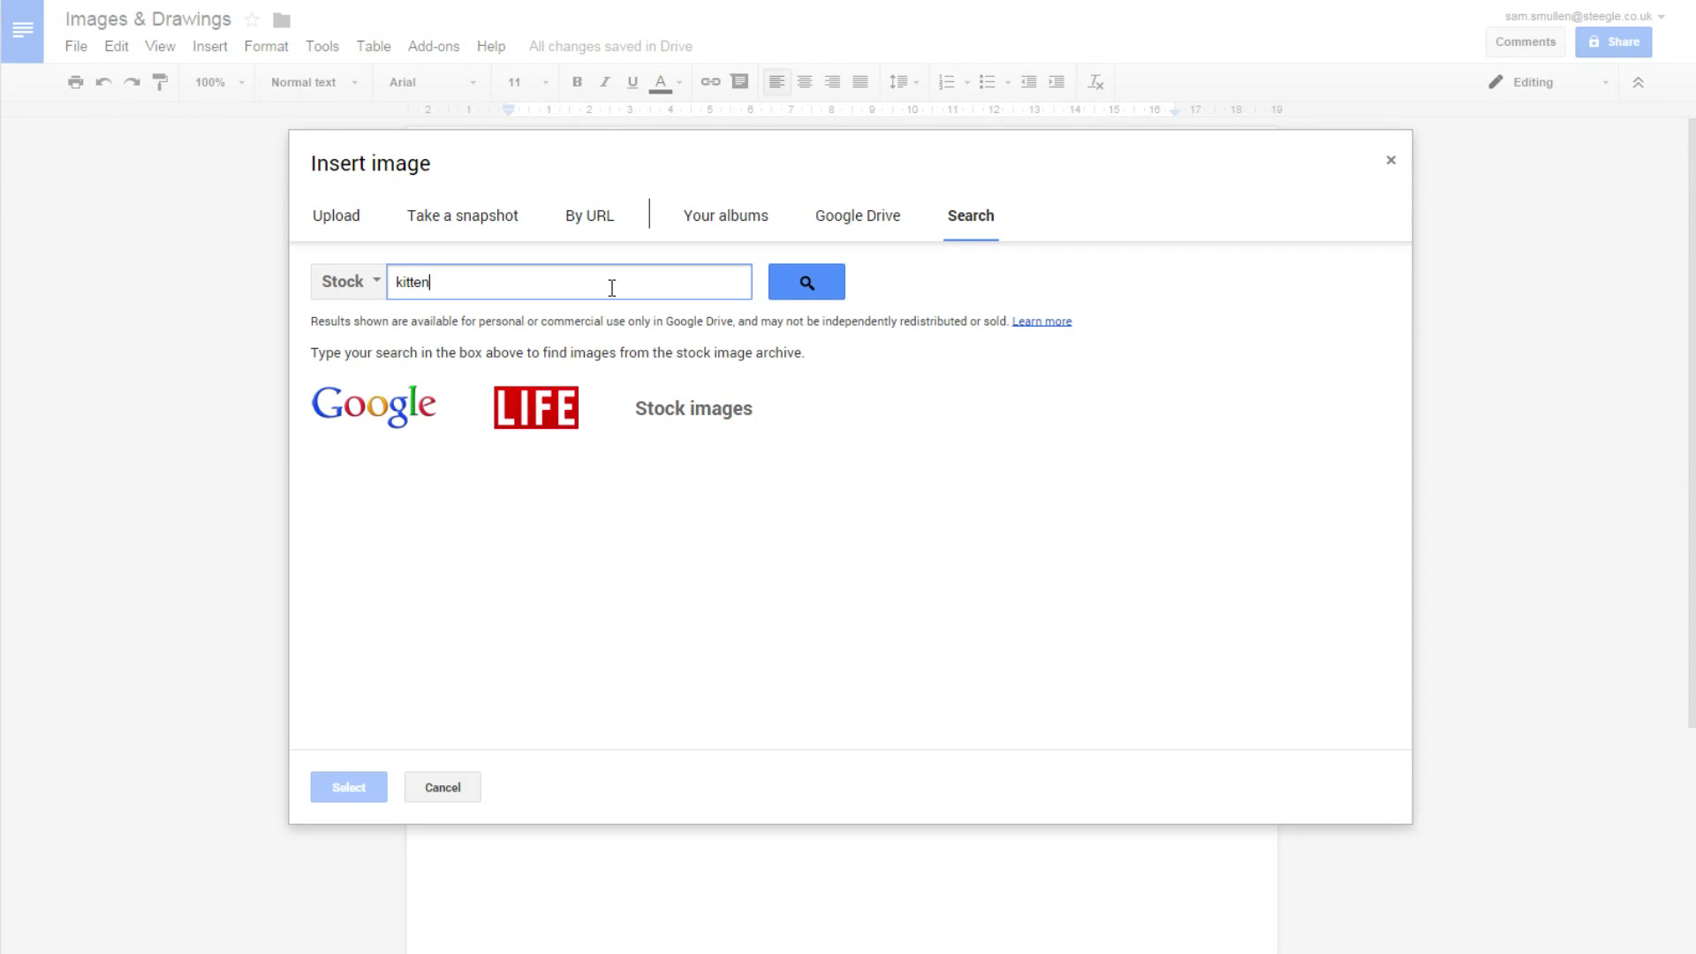
{"action": "key", "text": "Return"}
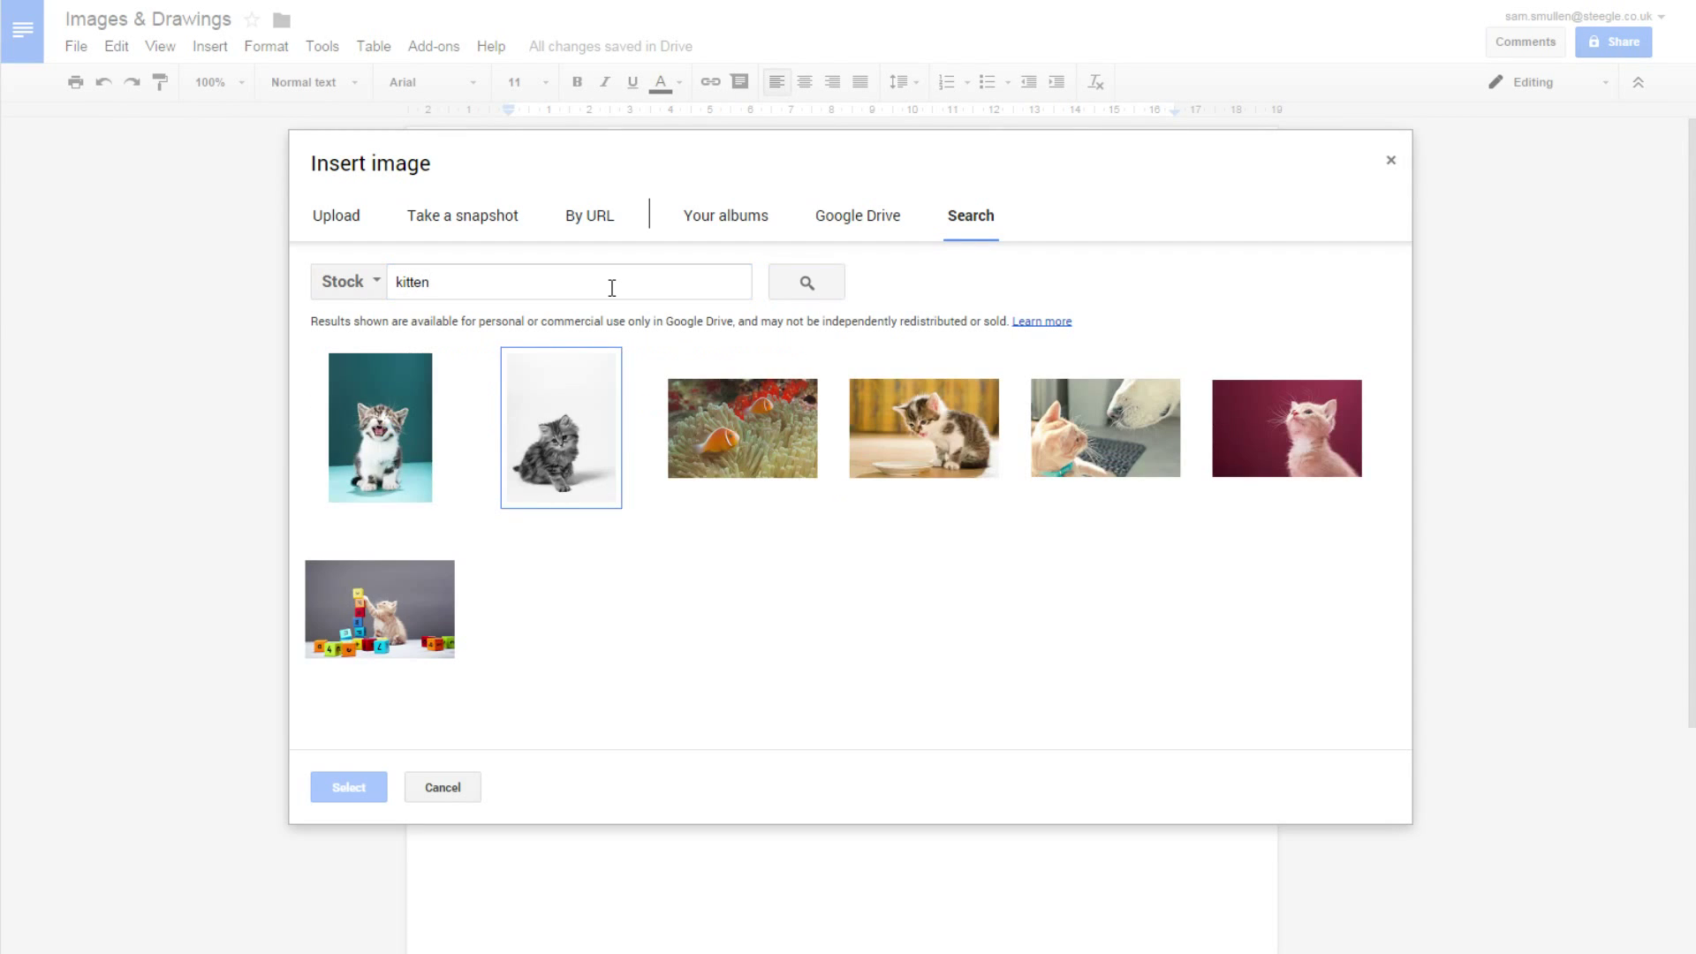
{"action": "left_click", "coordinate": [572, 430]}
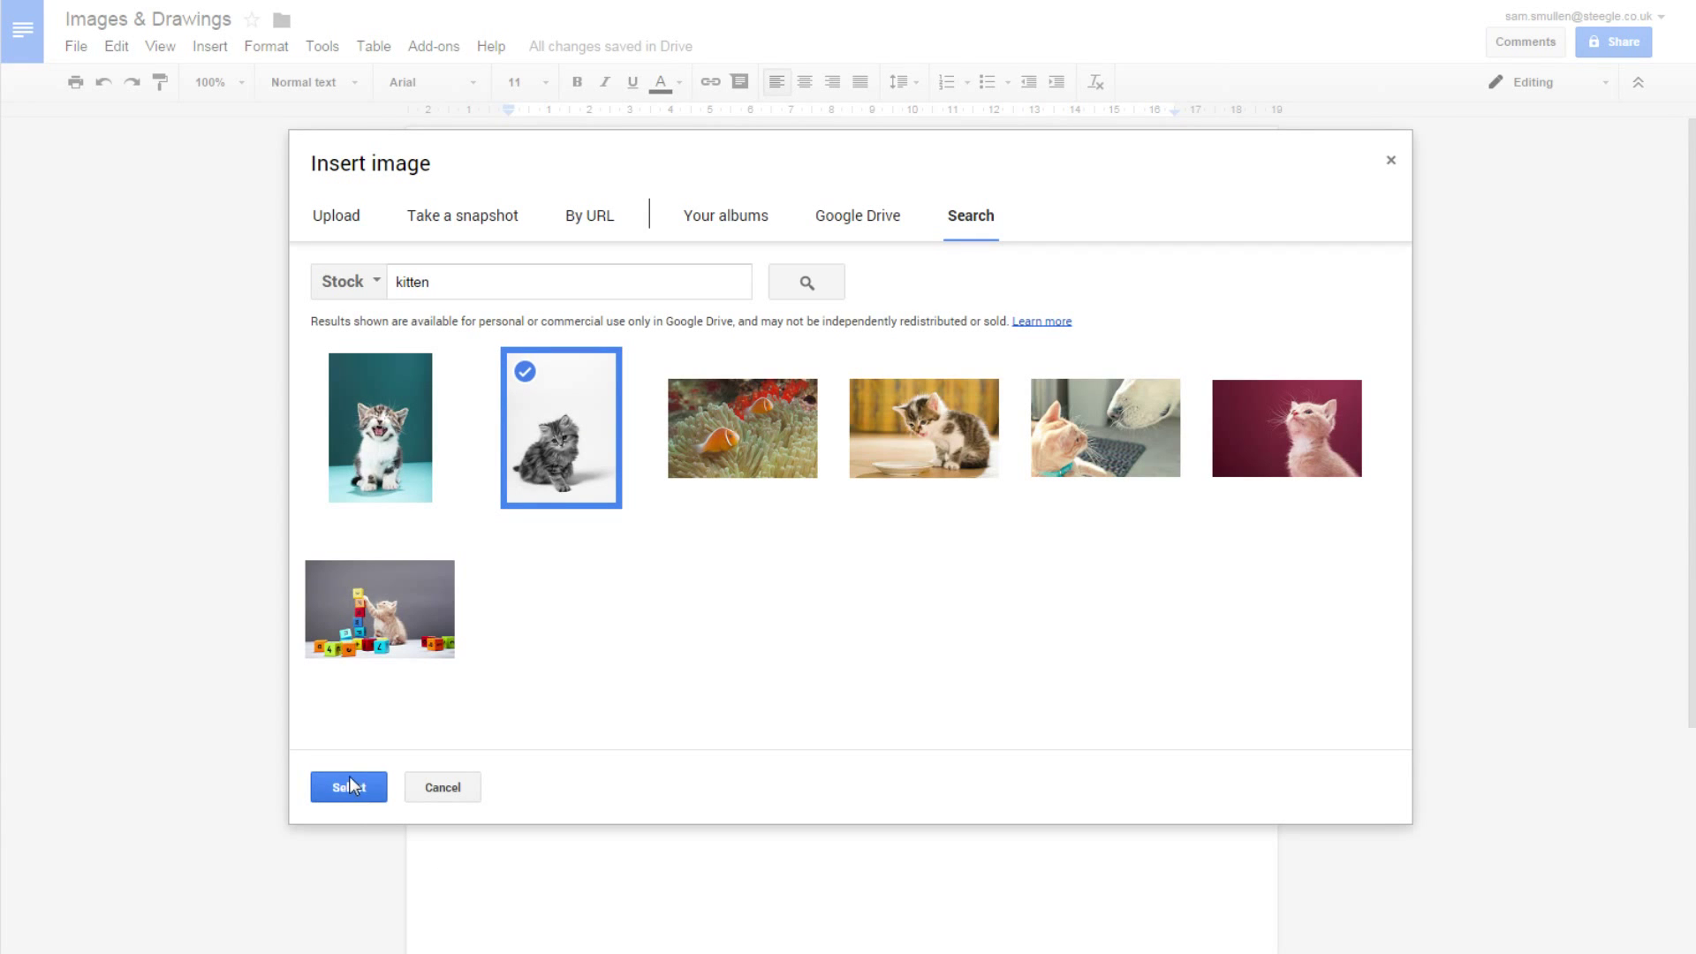
{"action": "left_click", "coordinate": [353, 783]}
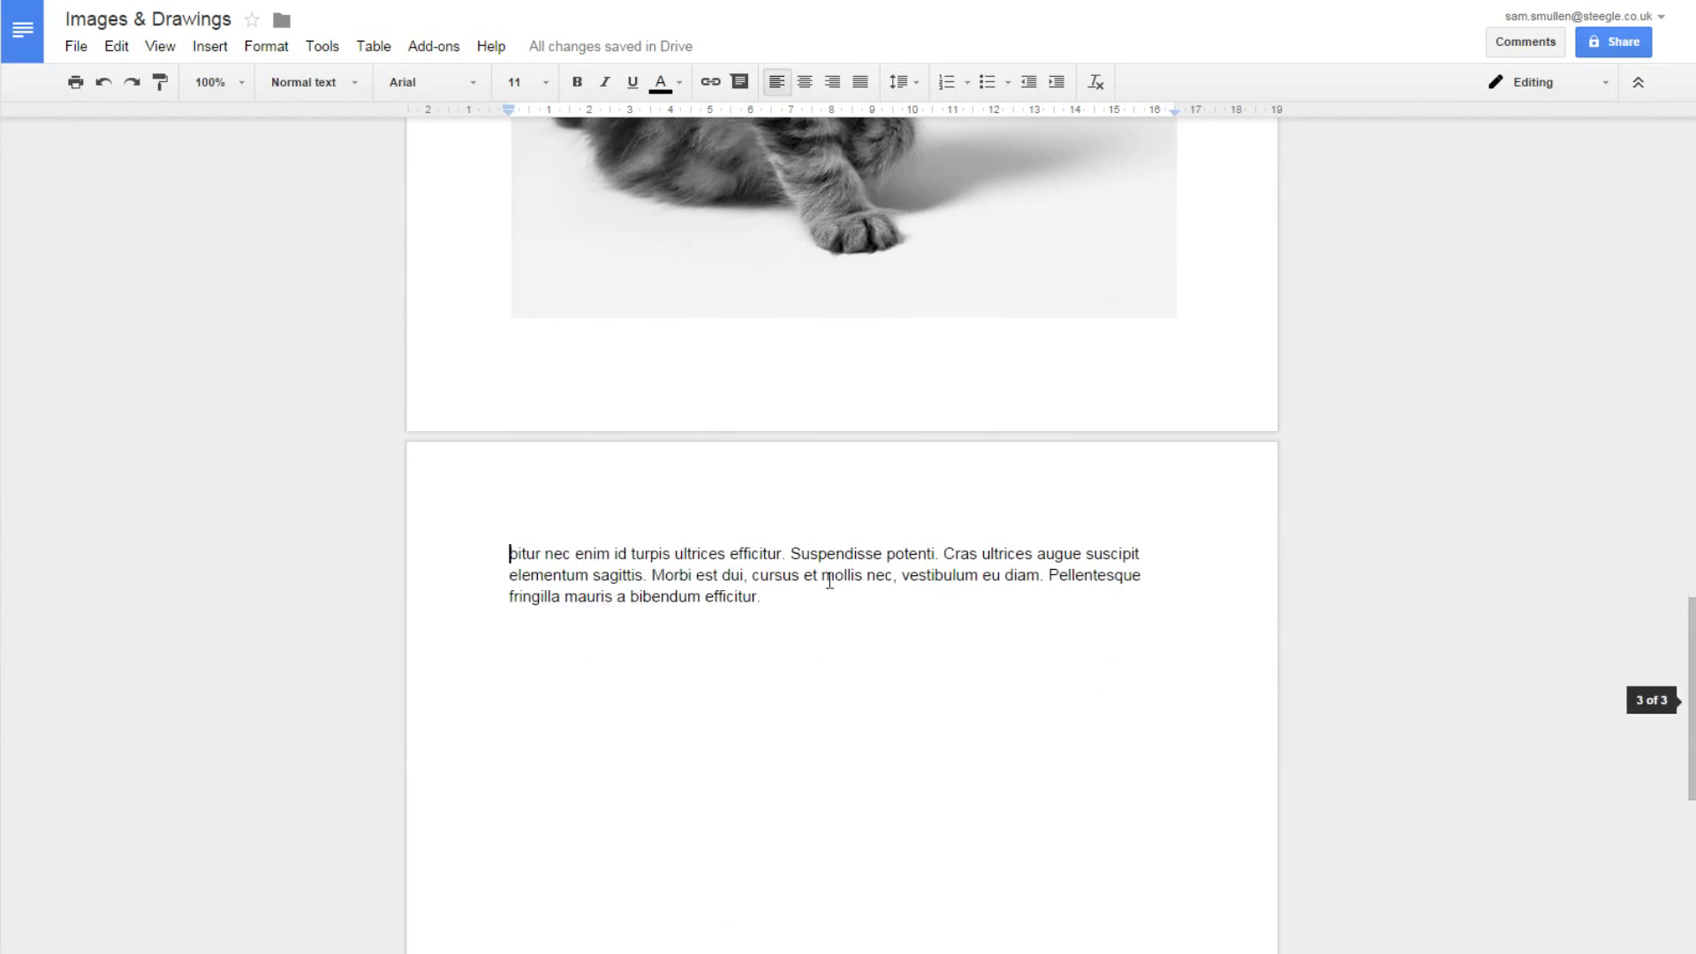
Start a new blank drawing with Insert > Drawing
{"action": "left_click", "coordinate": [215, 49]}
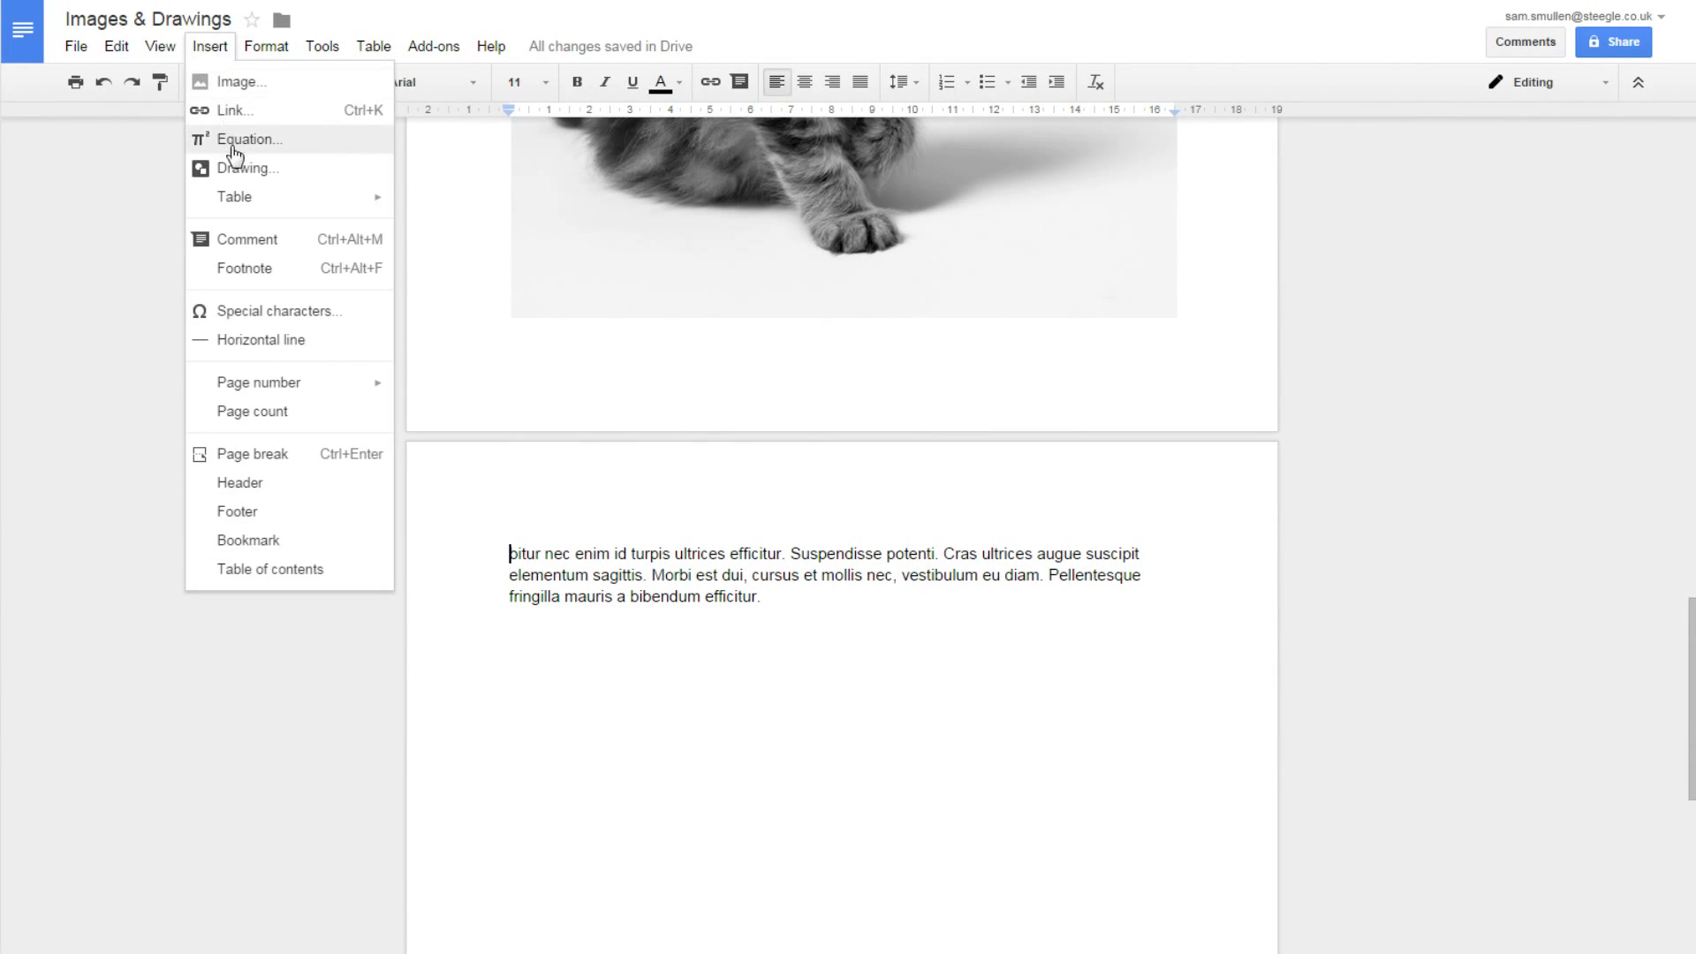
{"action": "left_click", "coordinate": [260, 168]}
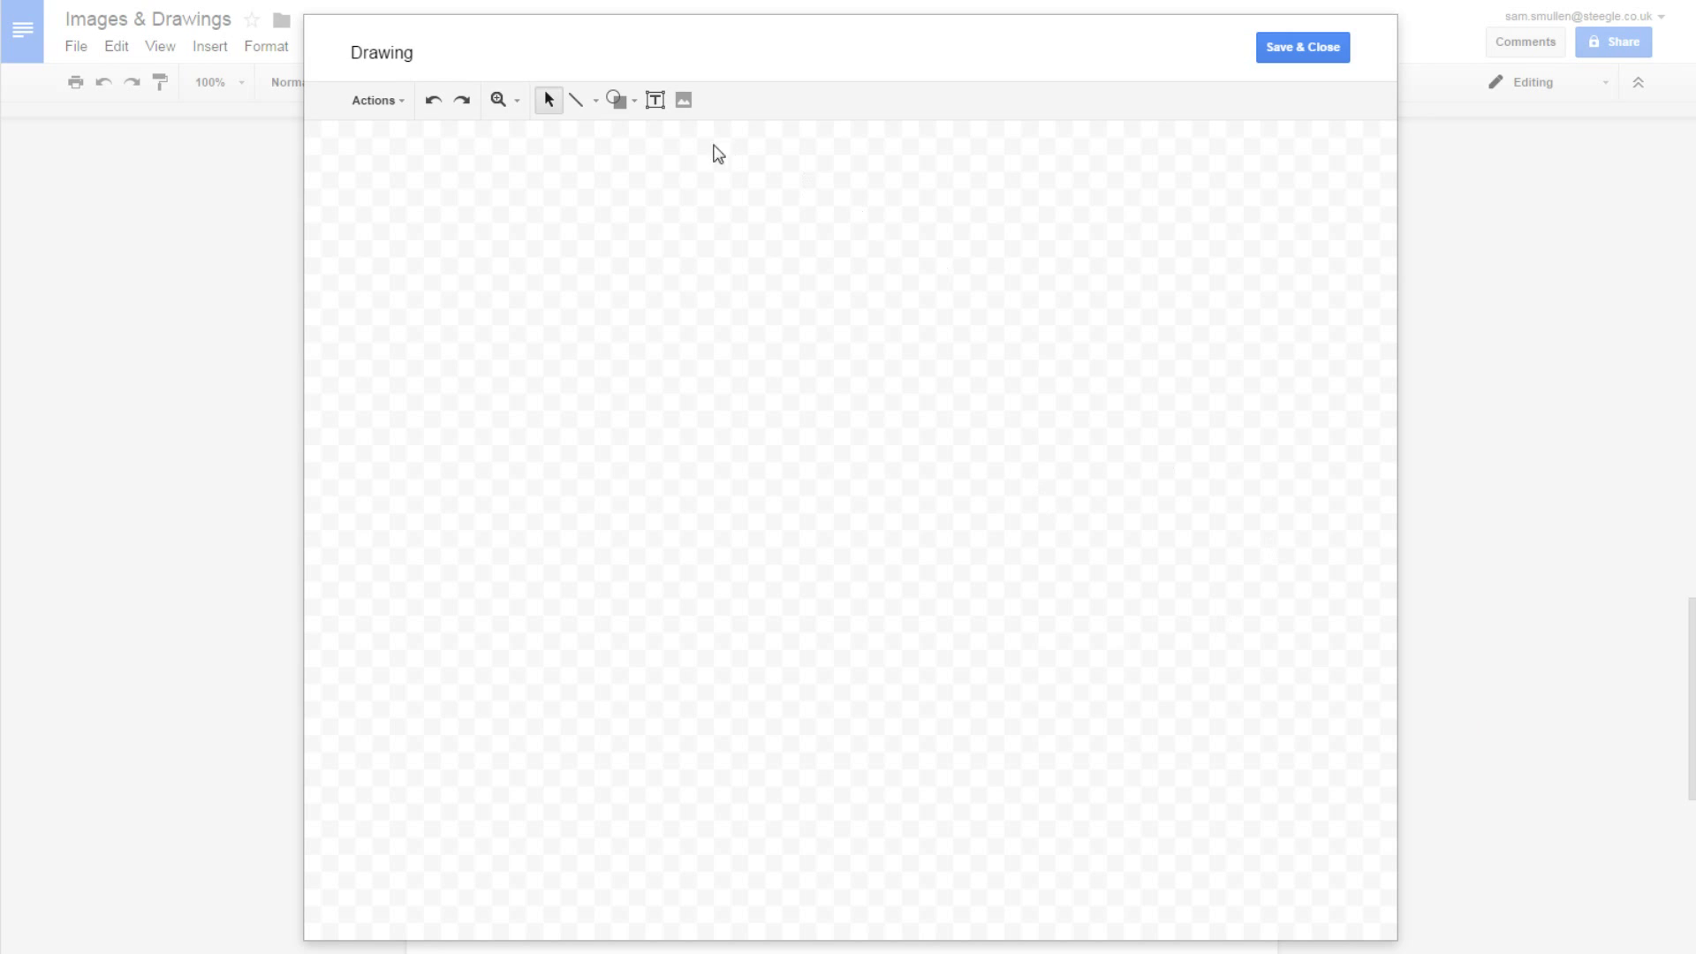
Draw a rectangle shape near the top-left of the drawing canvas
{"action": "left_click", "coordinate": [621, 108]}
{"action": "mouse_move", "coordinate": [659, 138]}
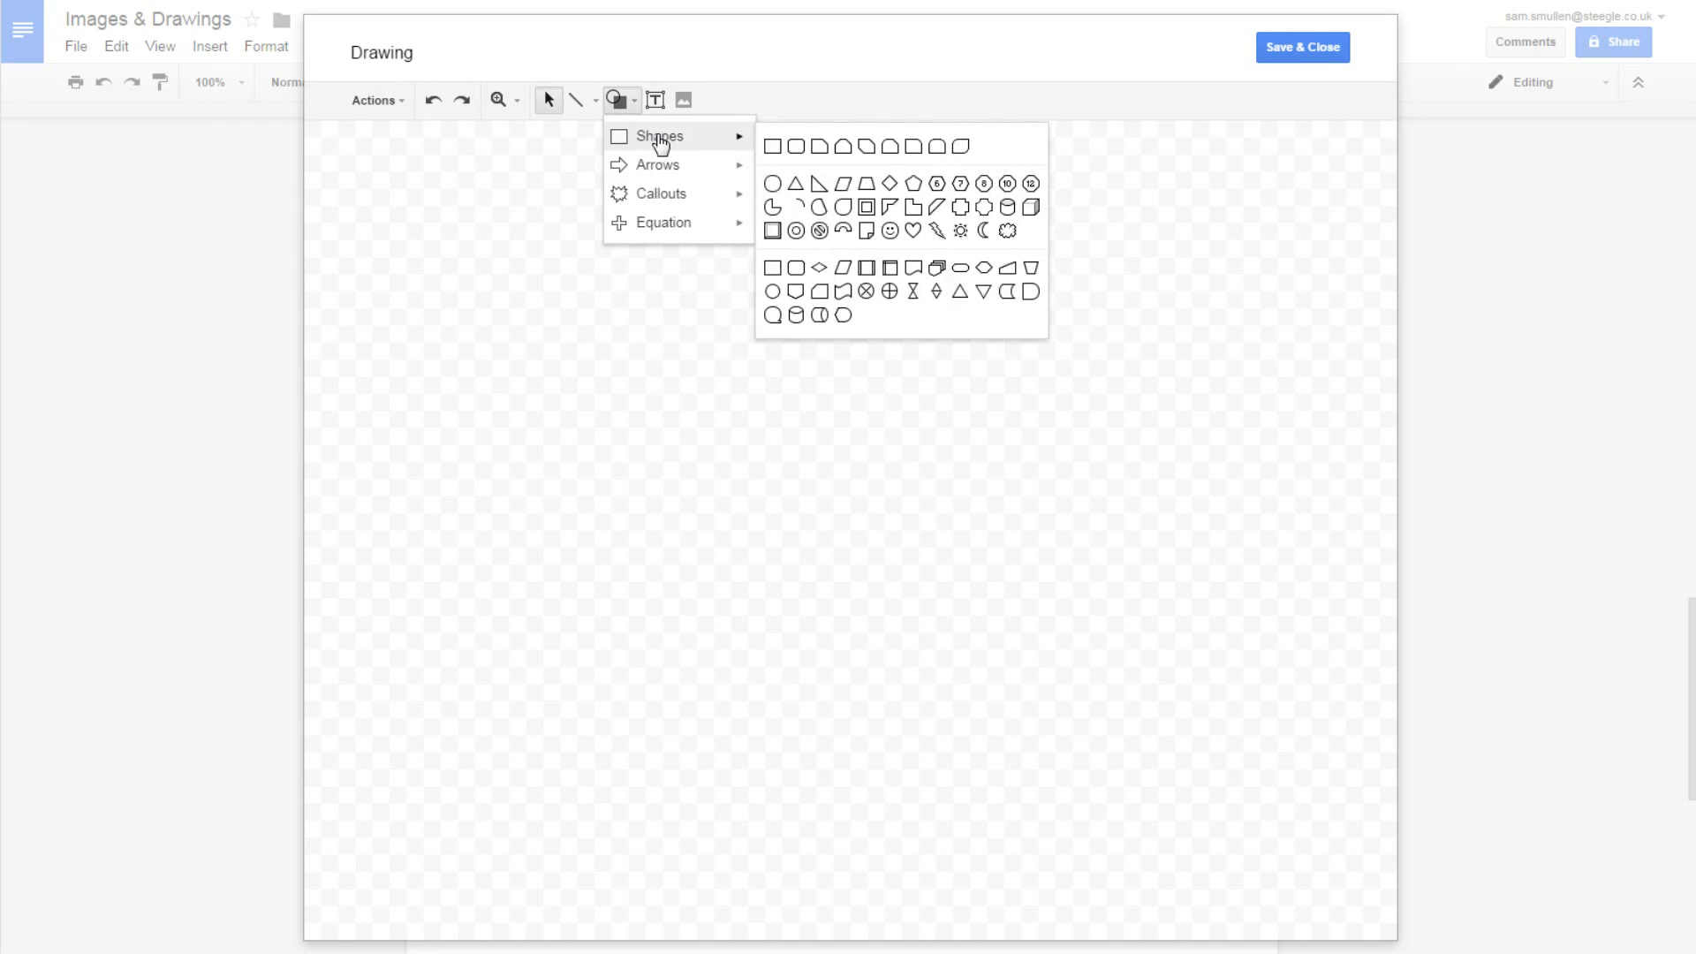
{"action": "left_click", "coordinate": [772, 144]}
{"action": "left_click_drag", "start_coordinate": [438, 223], "coordinate": [738, 425]}
{"action": "left_click", "coordinate": [902, 407]}
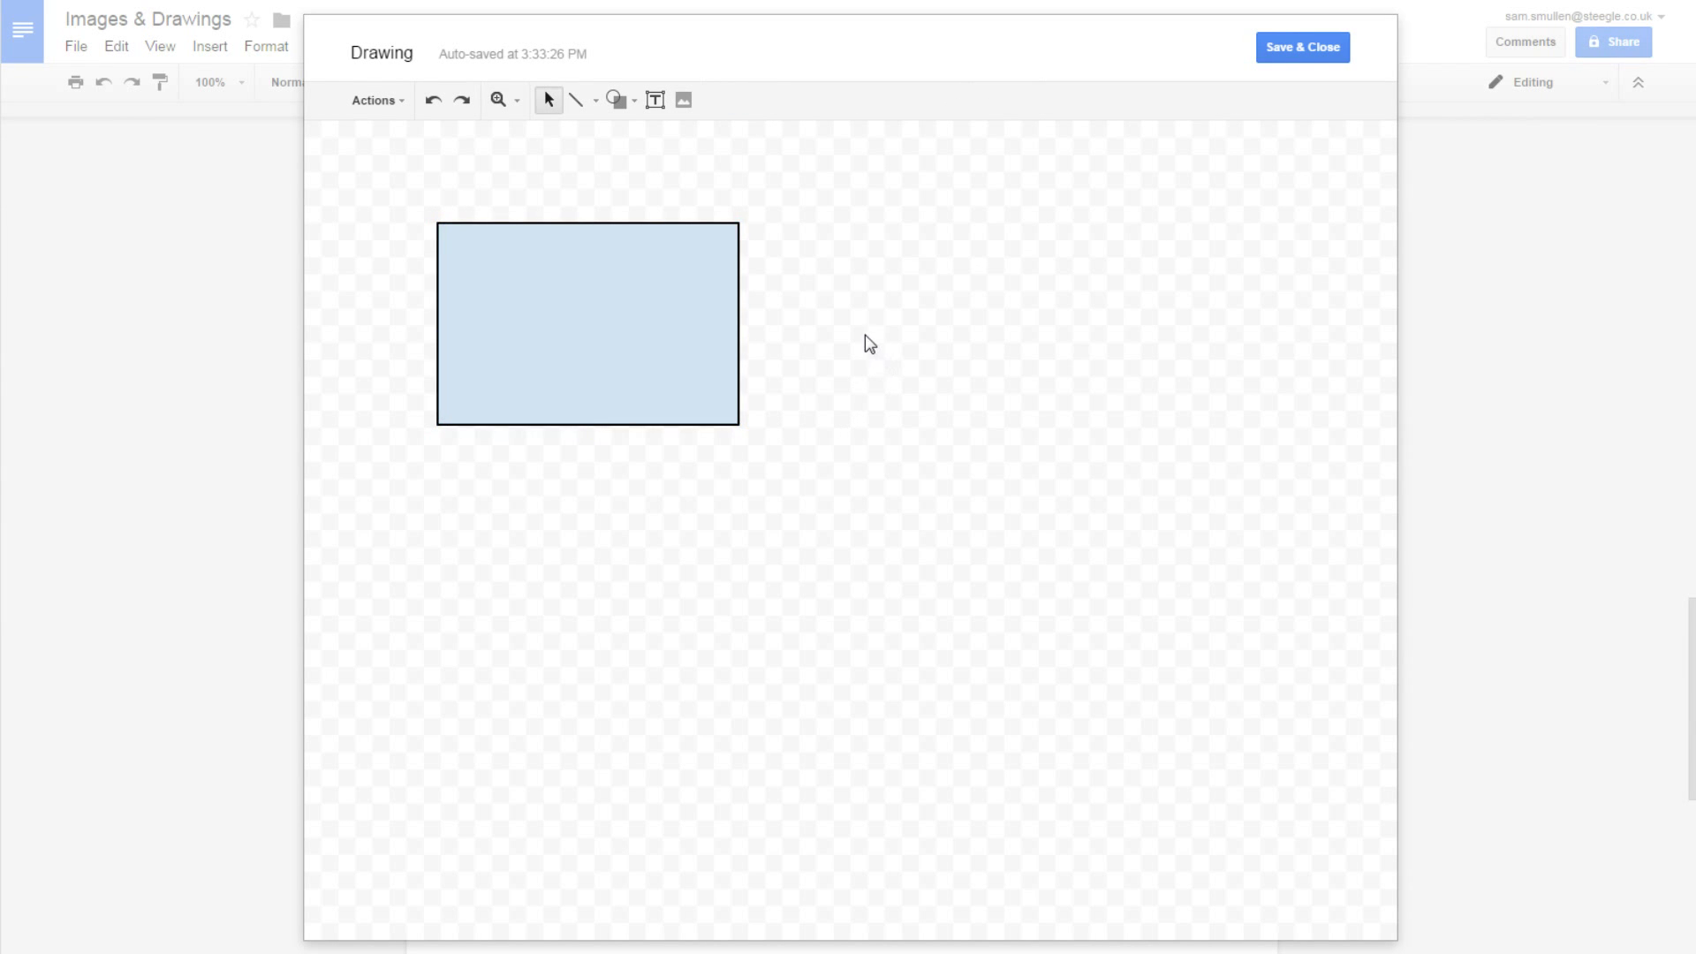
Check the drawing's Image option without adding one, then save the drawing into the document
{"action": "left_click", "coordinate": [684, 103]}
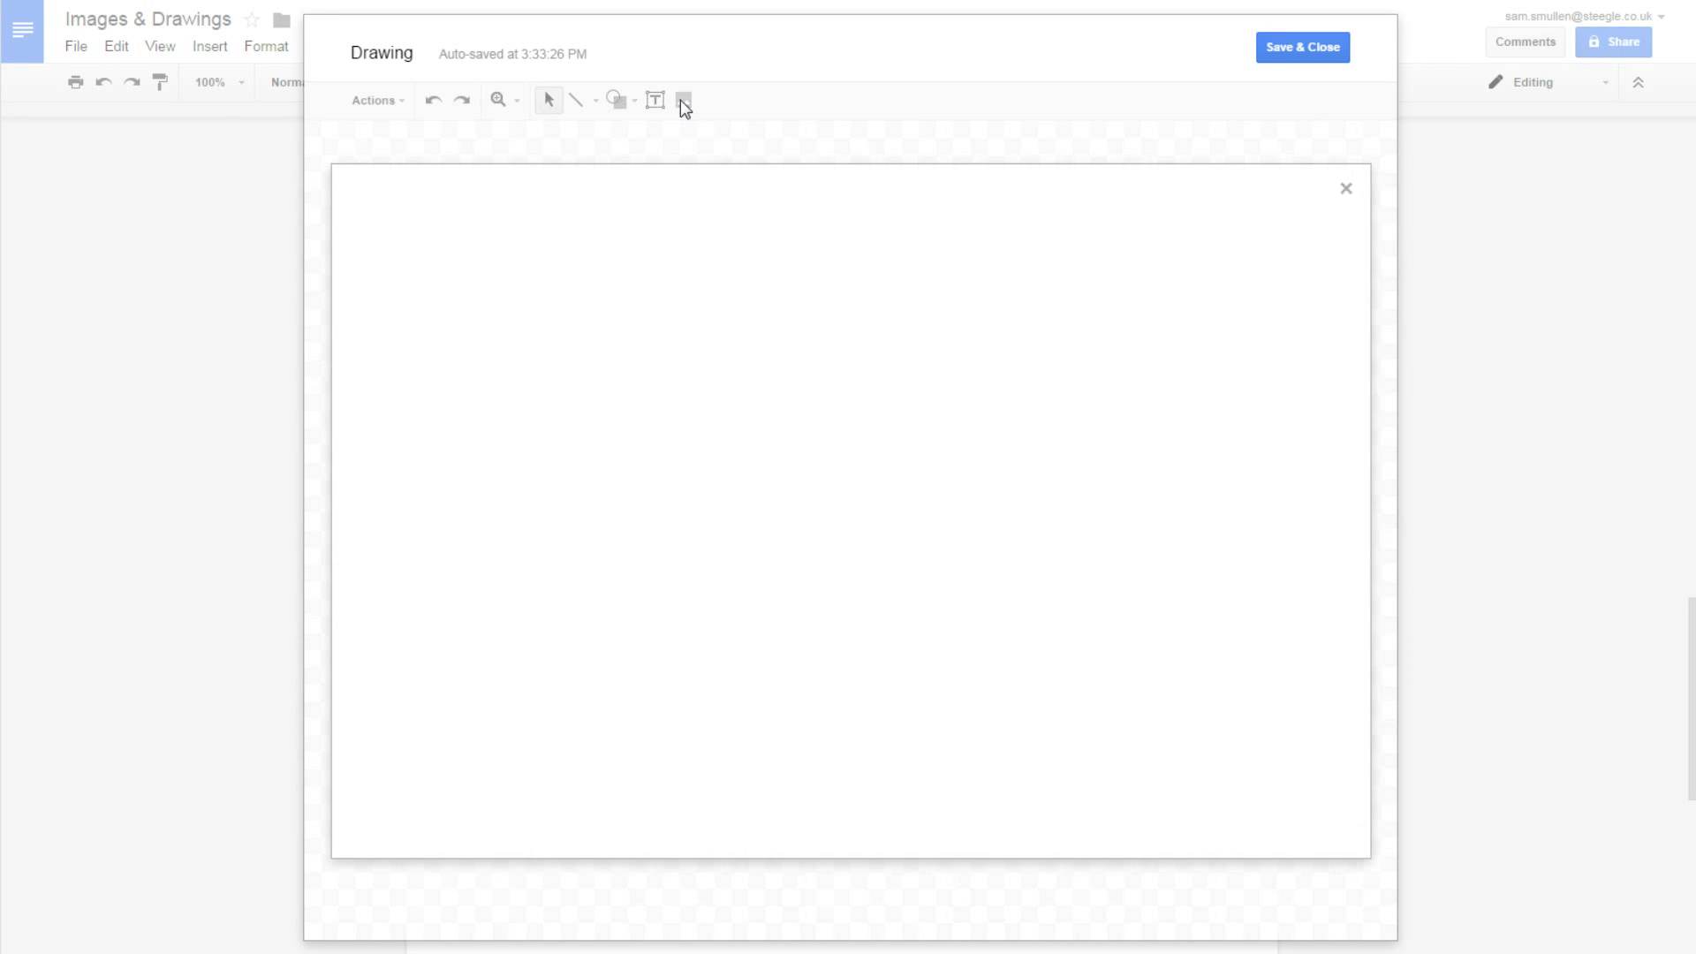
{"action": "left_click", "coordinate": [516, 819]}
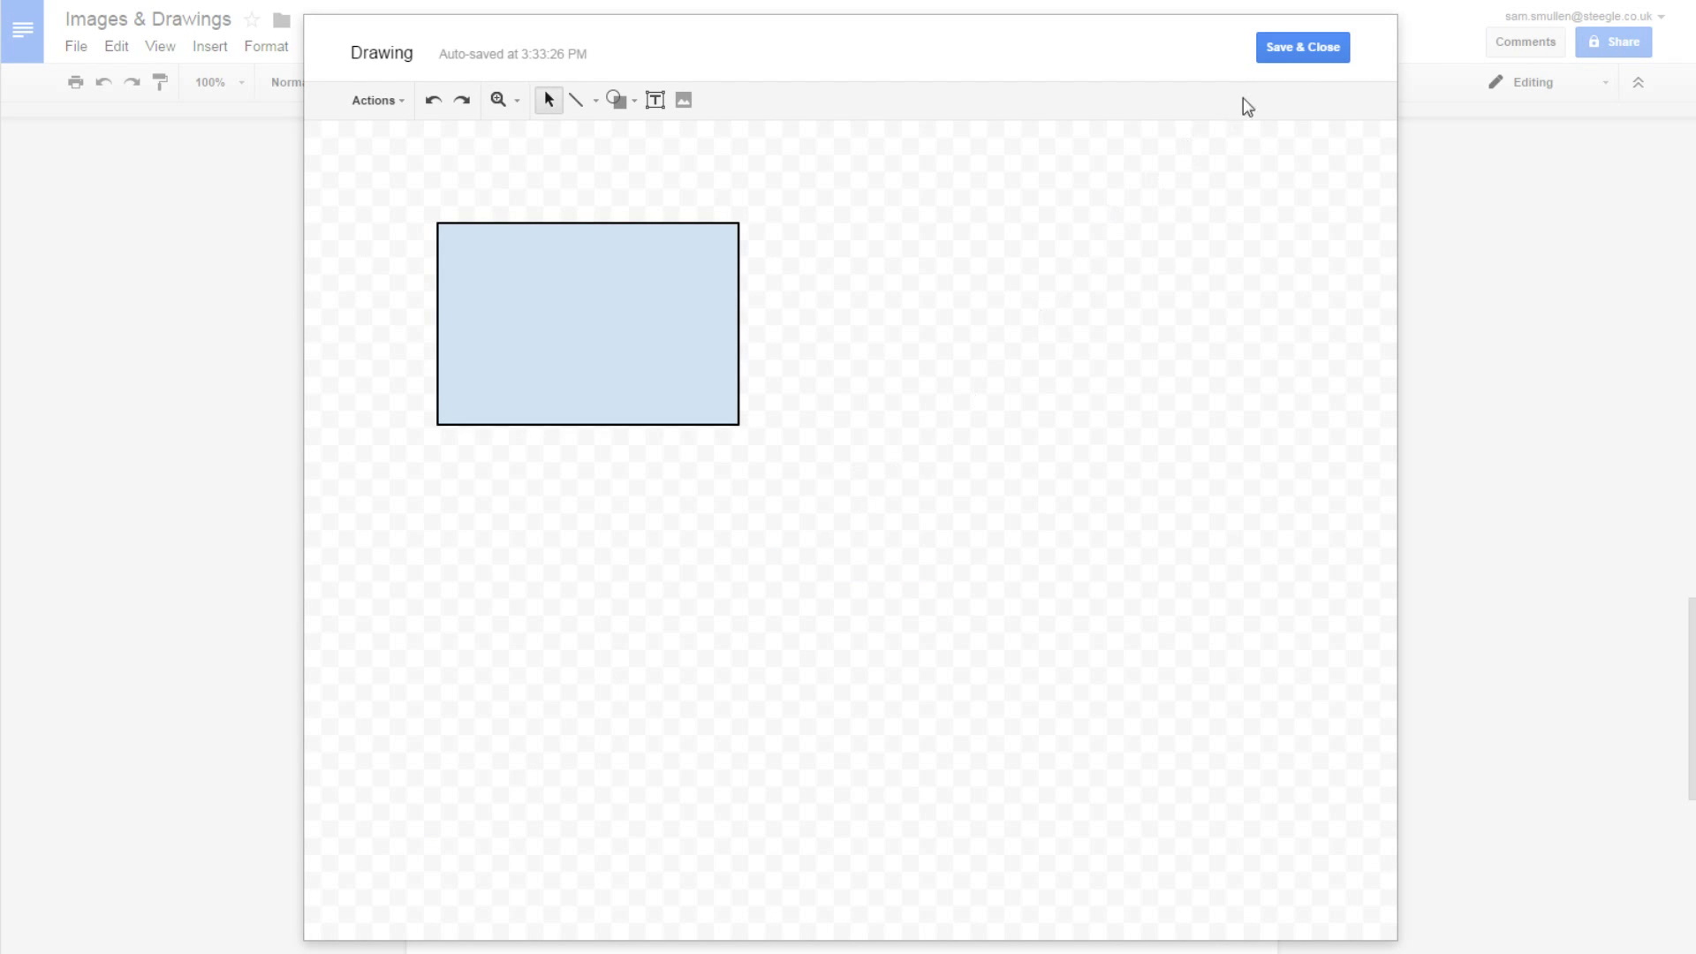
{"action": "left_click", "coordinate": [1316, 55]}
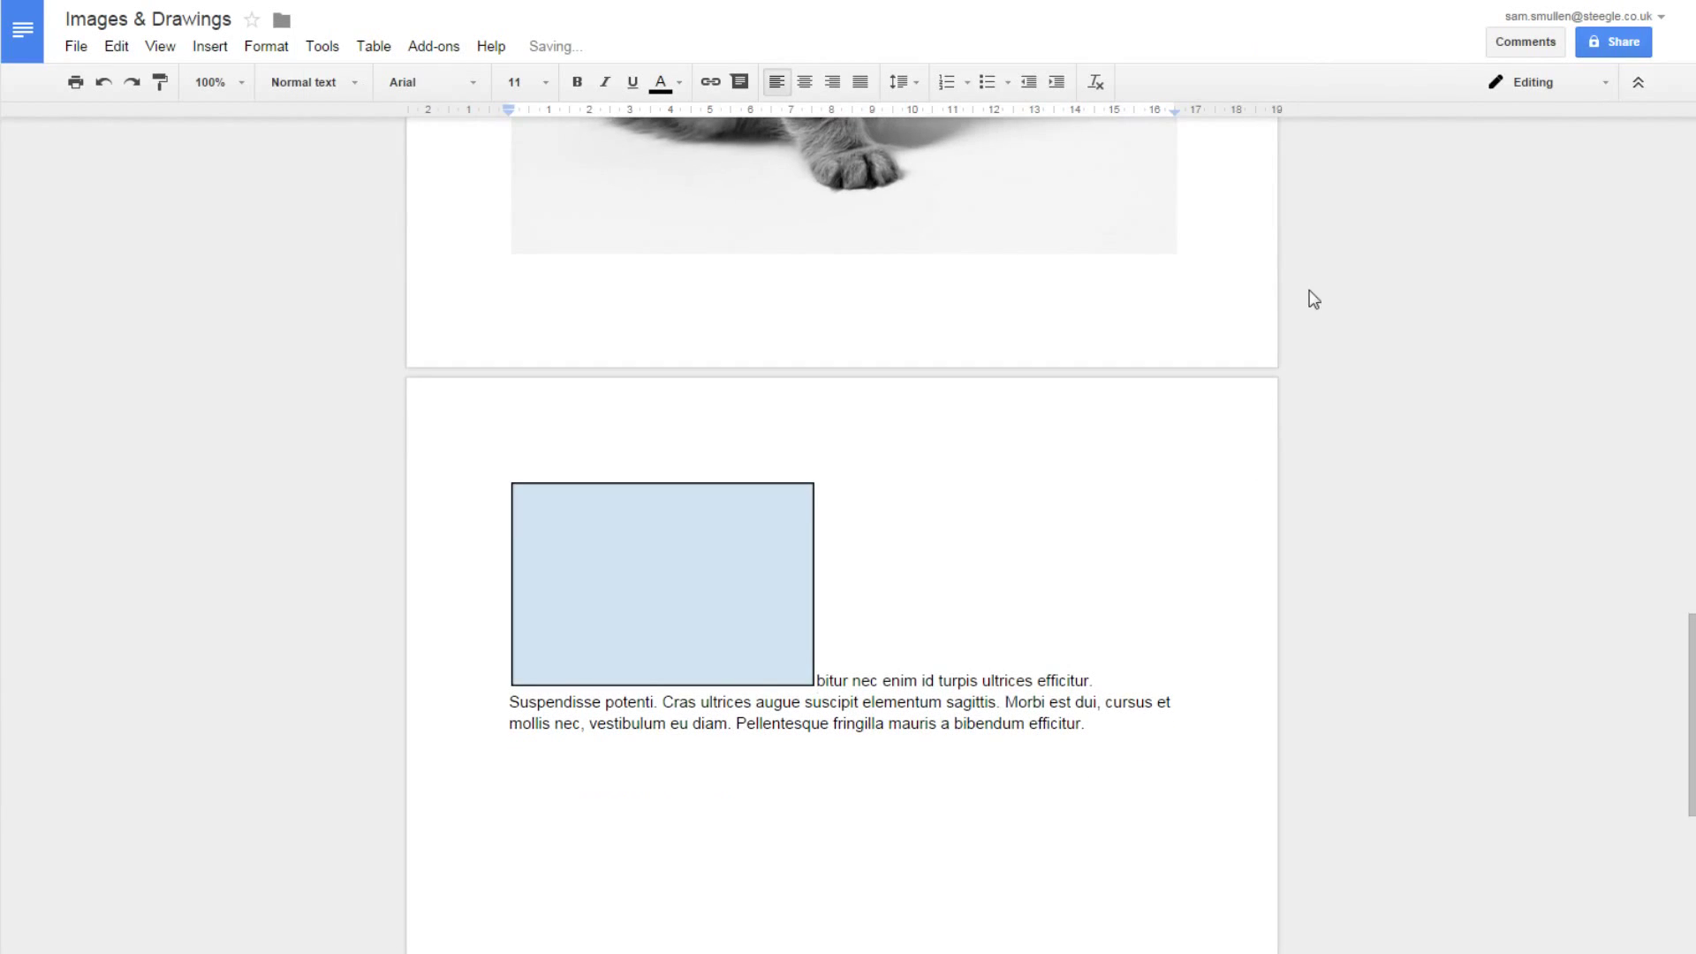
Select the light-blue rectangle drawing and delete it
{"action": "left_click", "coordinate": [726, 562]}
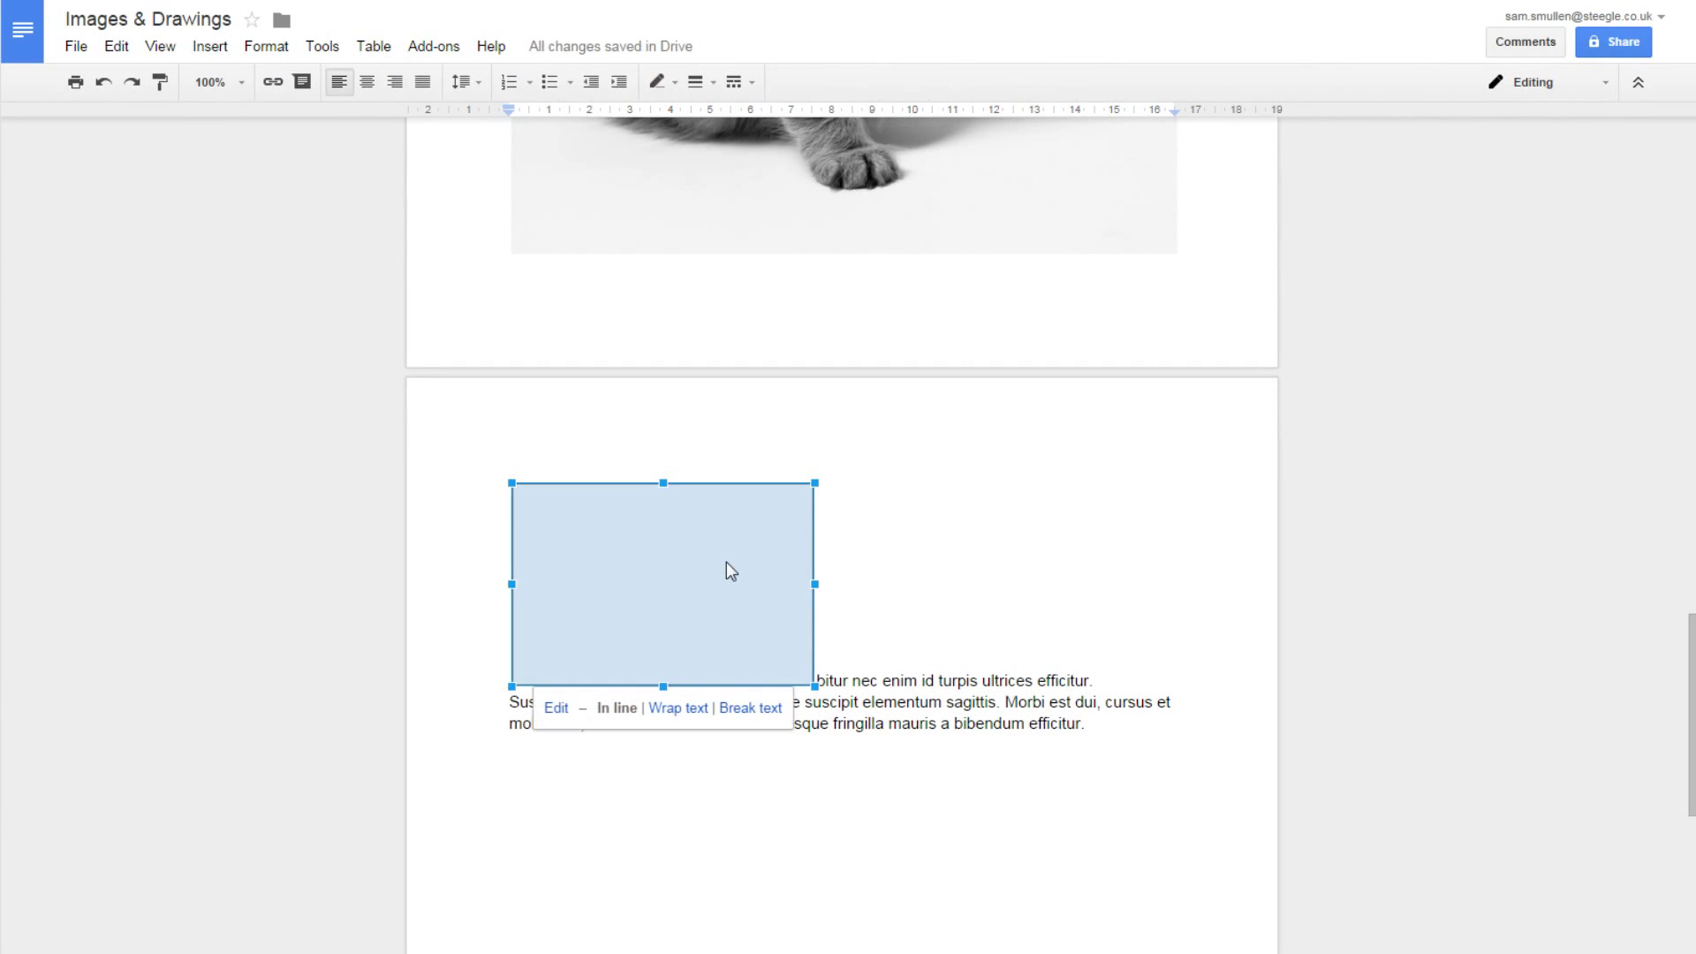
{"action": "key", "text": "Delete"}
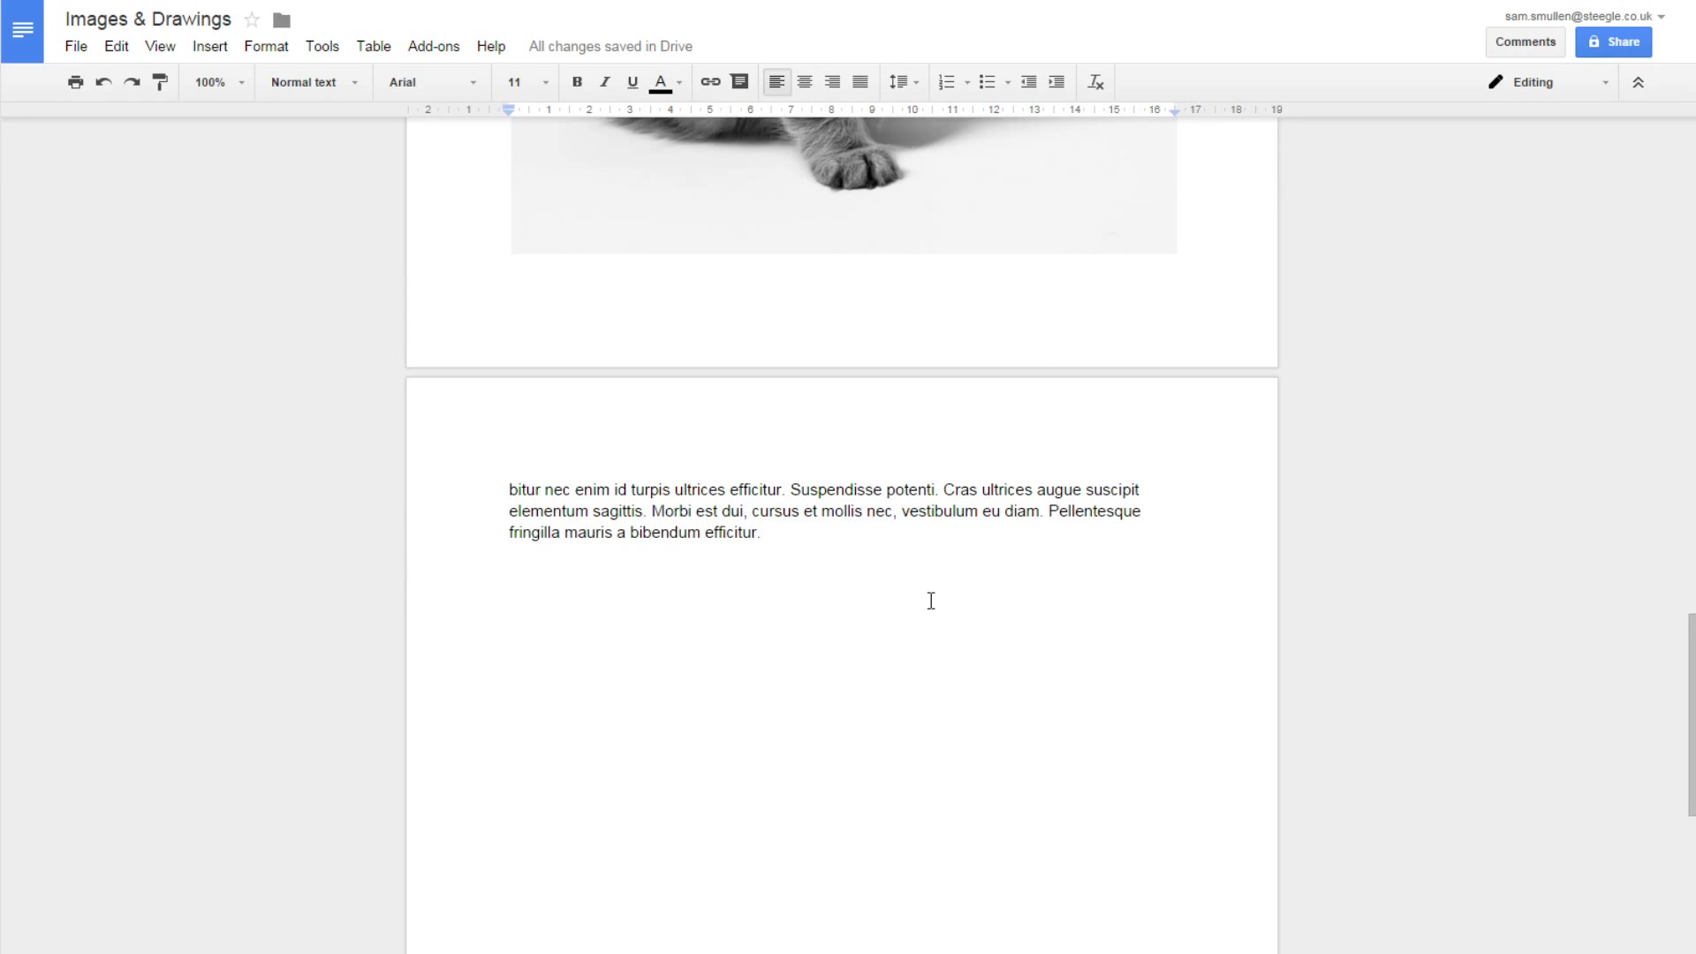
{"action": "scroll", "coordinate": [928, 597], "scroll_direction": "up", "scroll_amount": 7}
{"action": "left_click", "coordinate": [825, 487]}
{"action": "scroll", "coordinate": [954, 583], "scroll_direction": "up", "scroll_amount": 4}
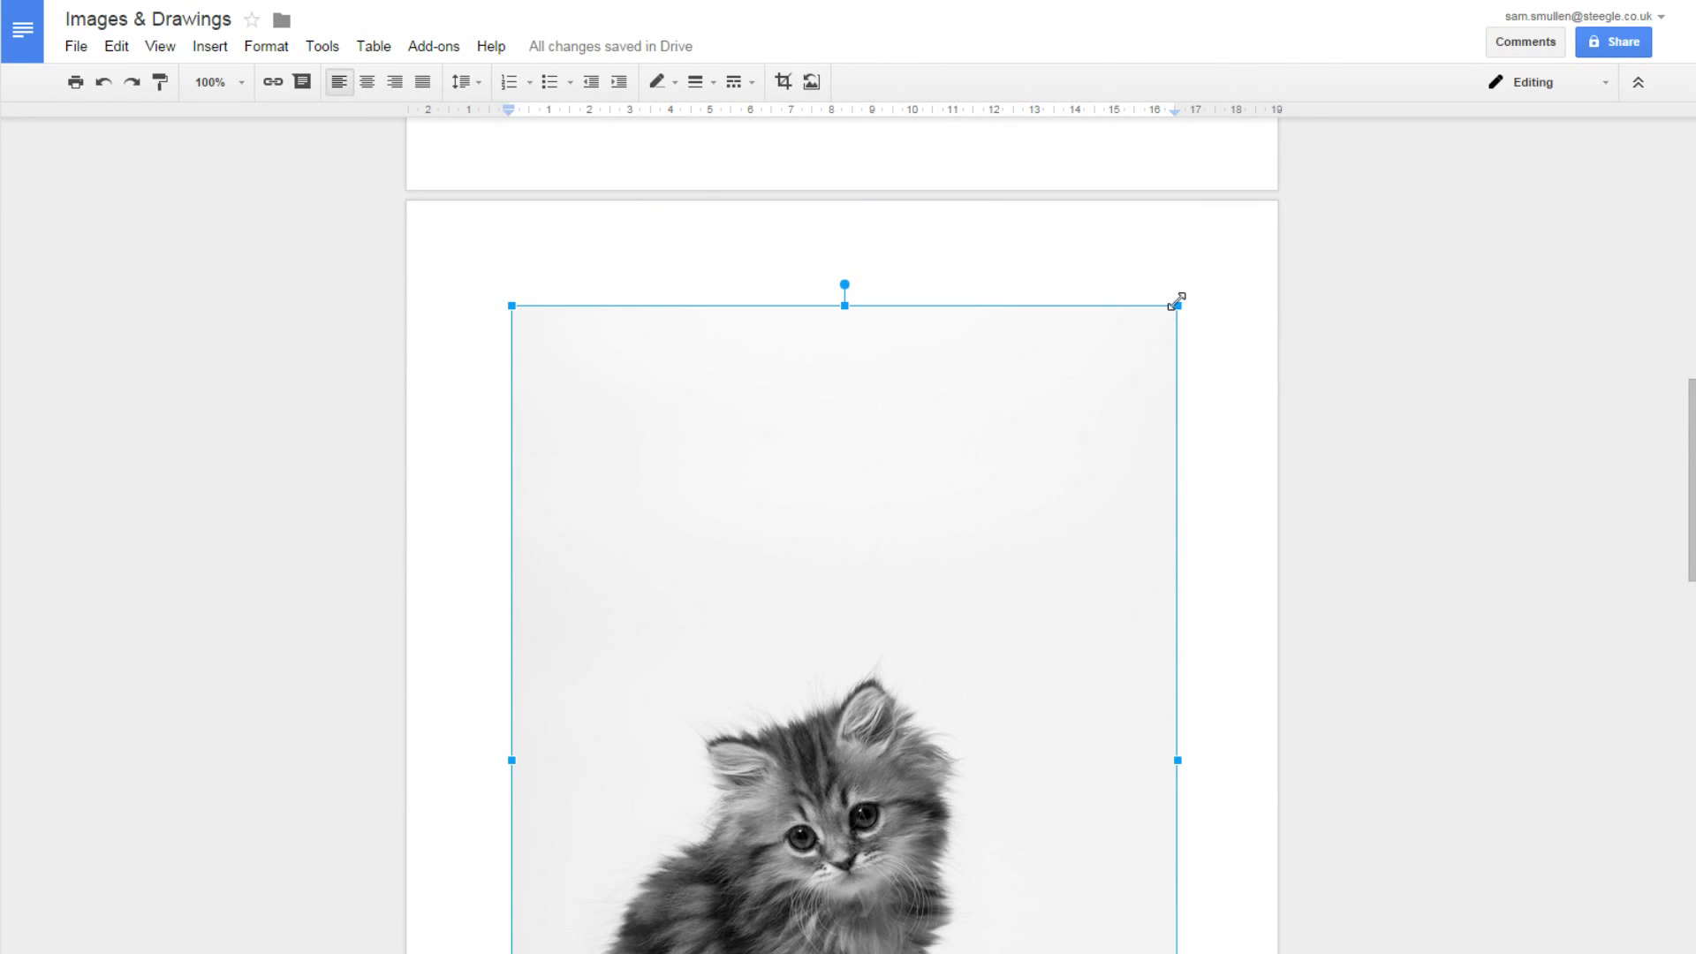
{"action": "left_click_drag", "start_coordinate": [1178, 306], "coordinate": [874, 735]}
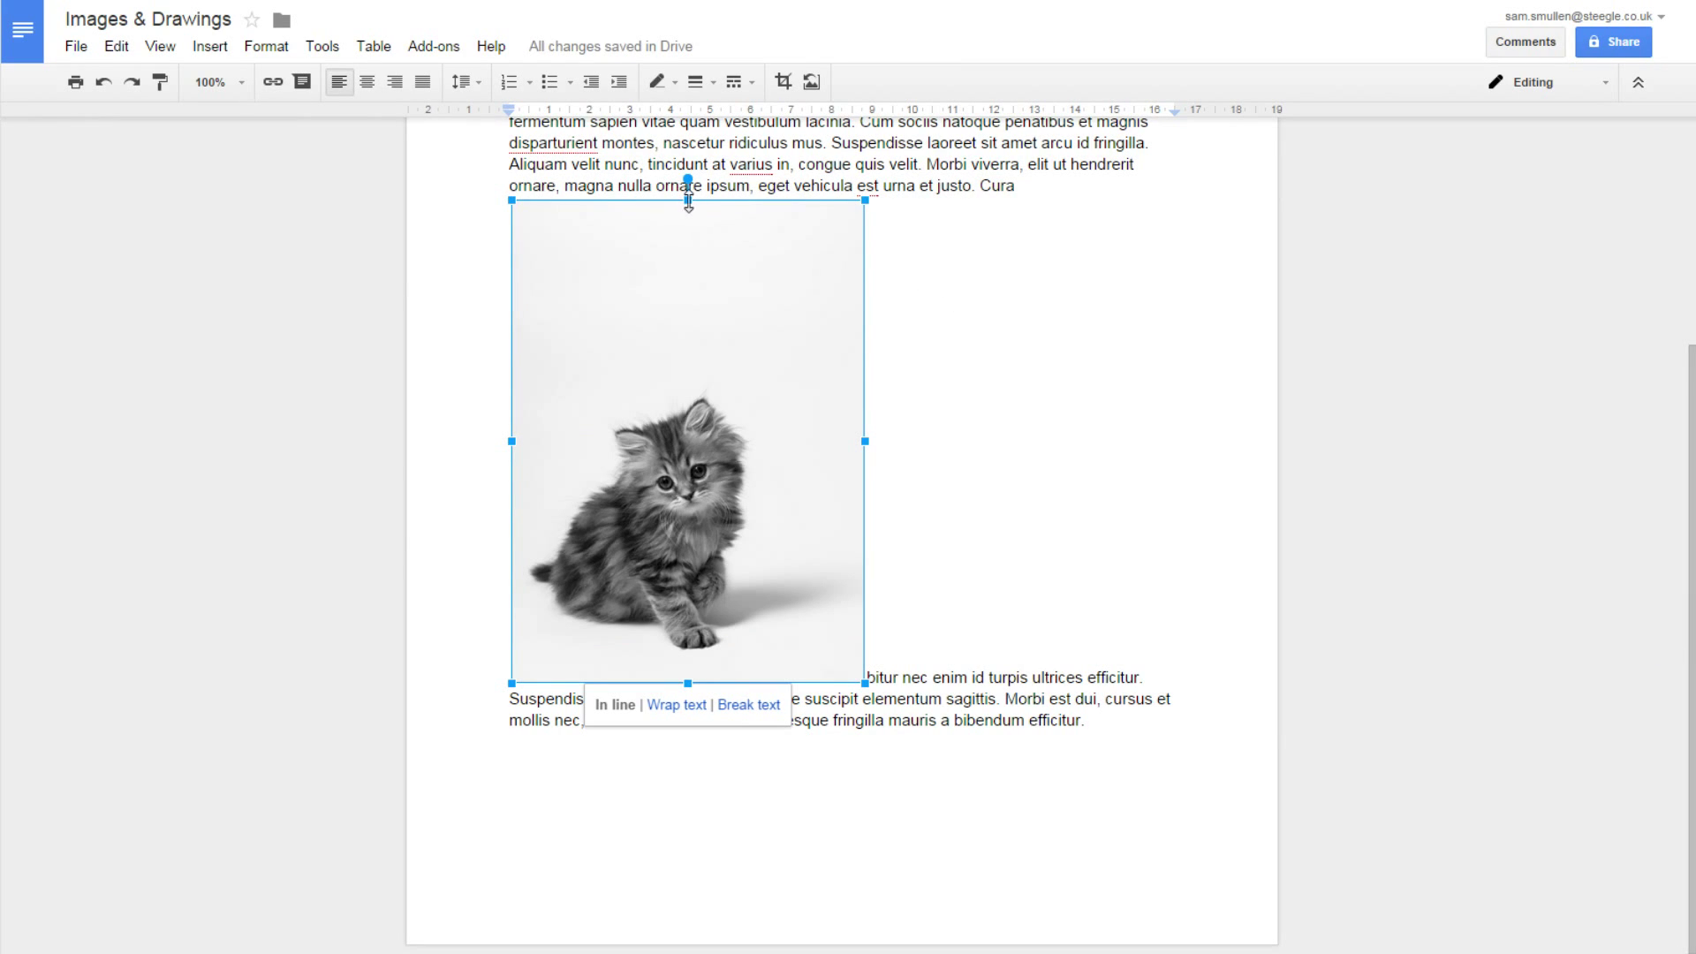
{"action": "left_click_drag", "start_coordinate": [688, 200], "coordinate": [687, 329]}
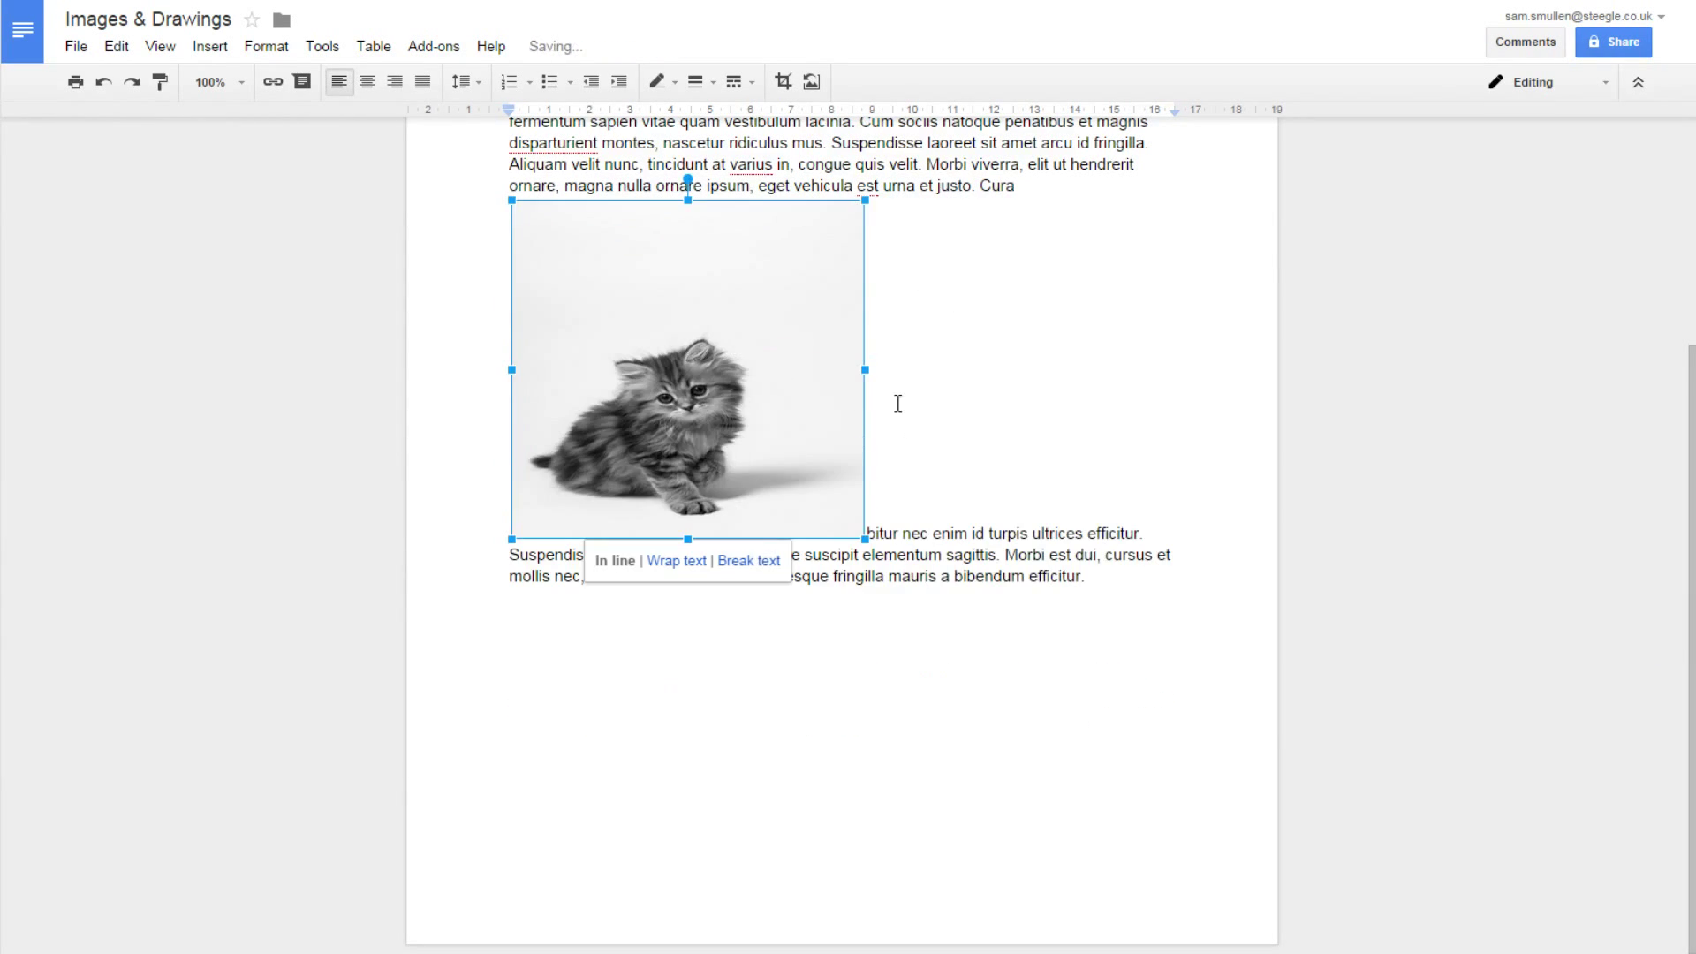
{"action": "left_click_drag", "start_coordinate": [864, 368], "coordinate": [1012, 369]}
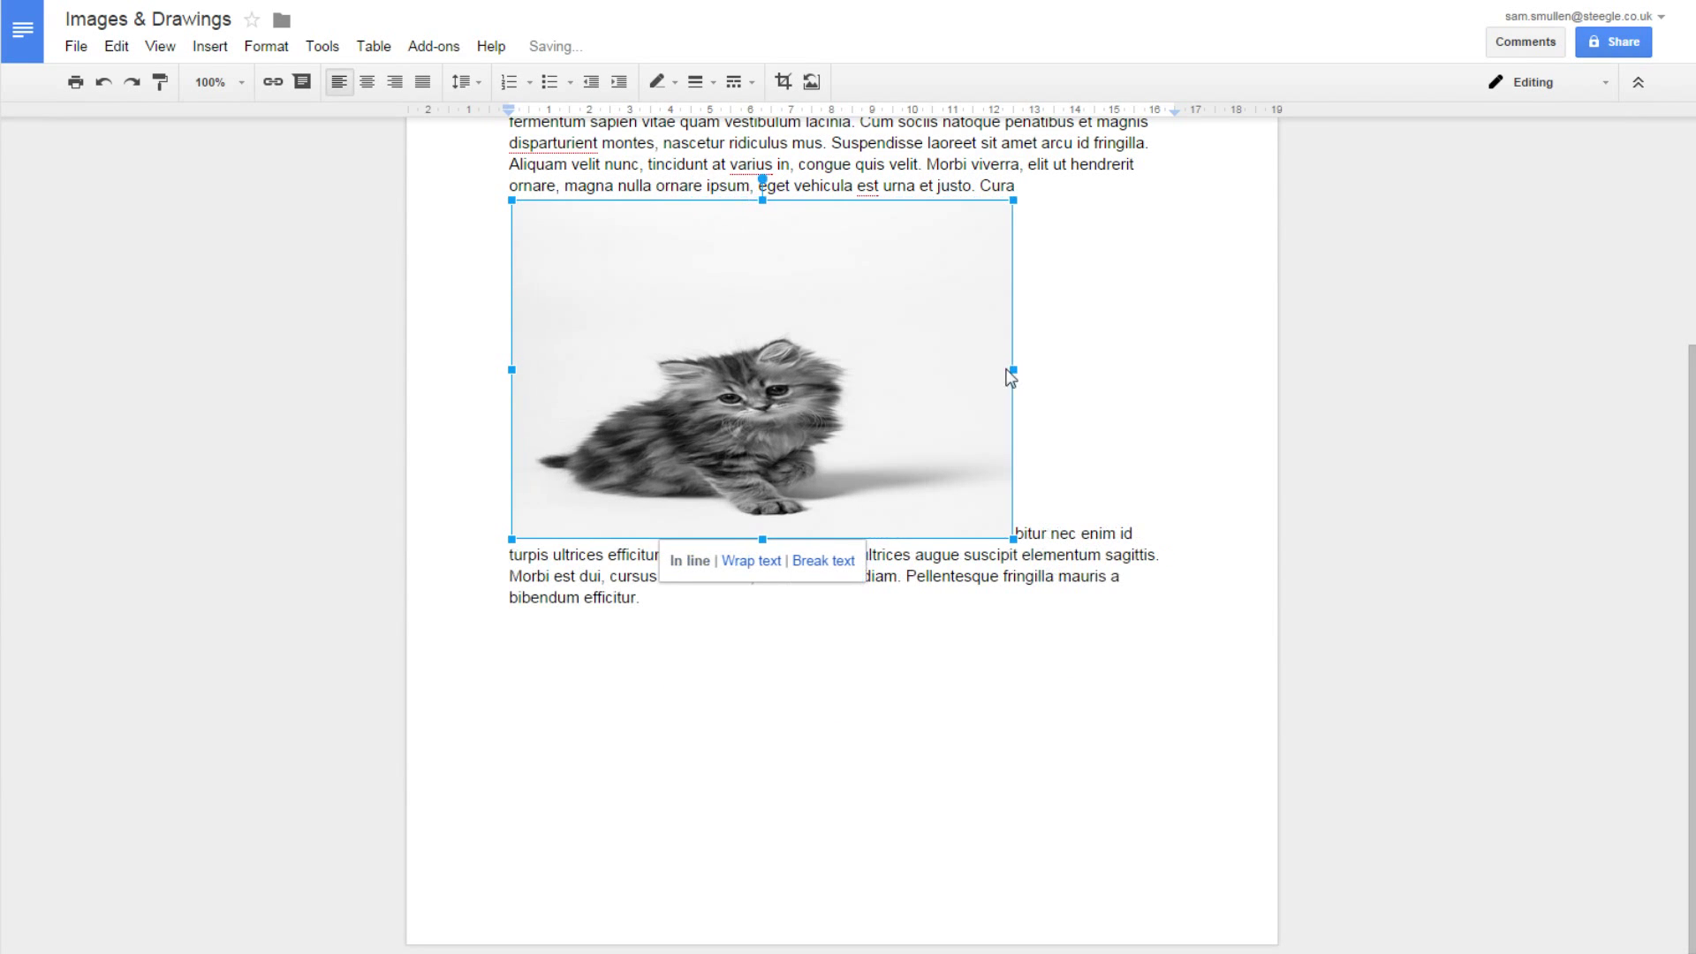
{"action": "left_click", "coordinate": [106, 89]}
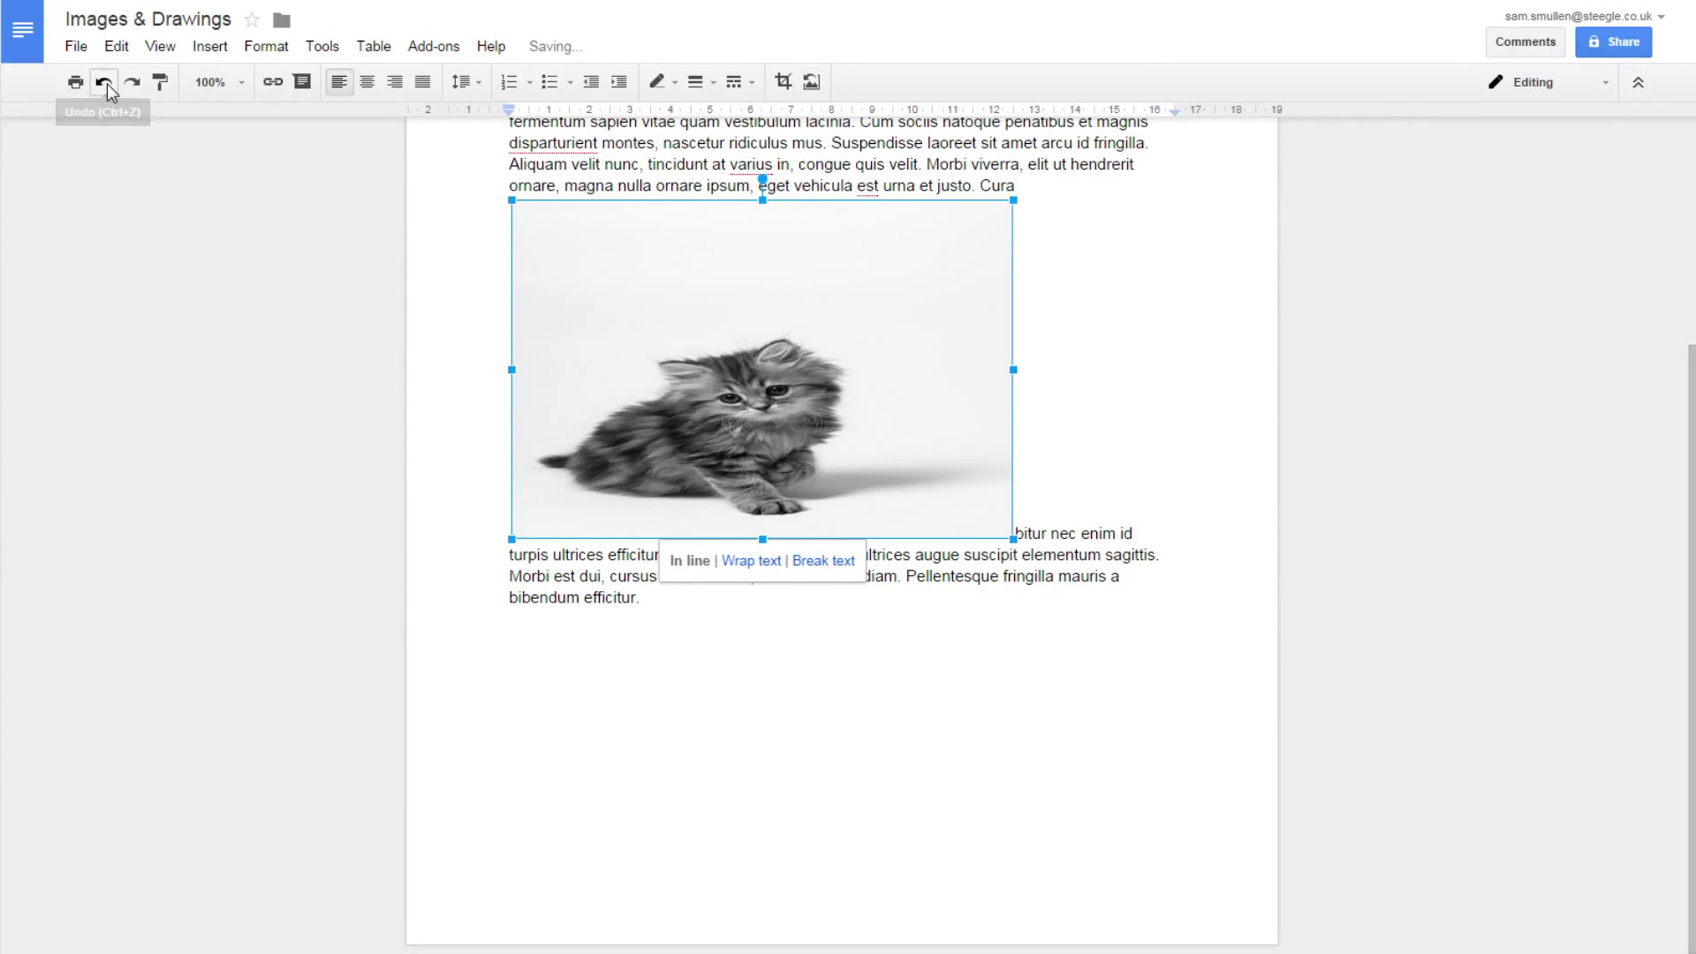
{"action": "left_click", "coordinate": [106, 89]}
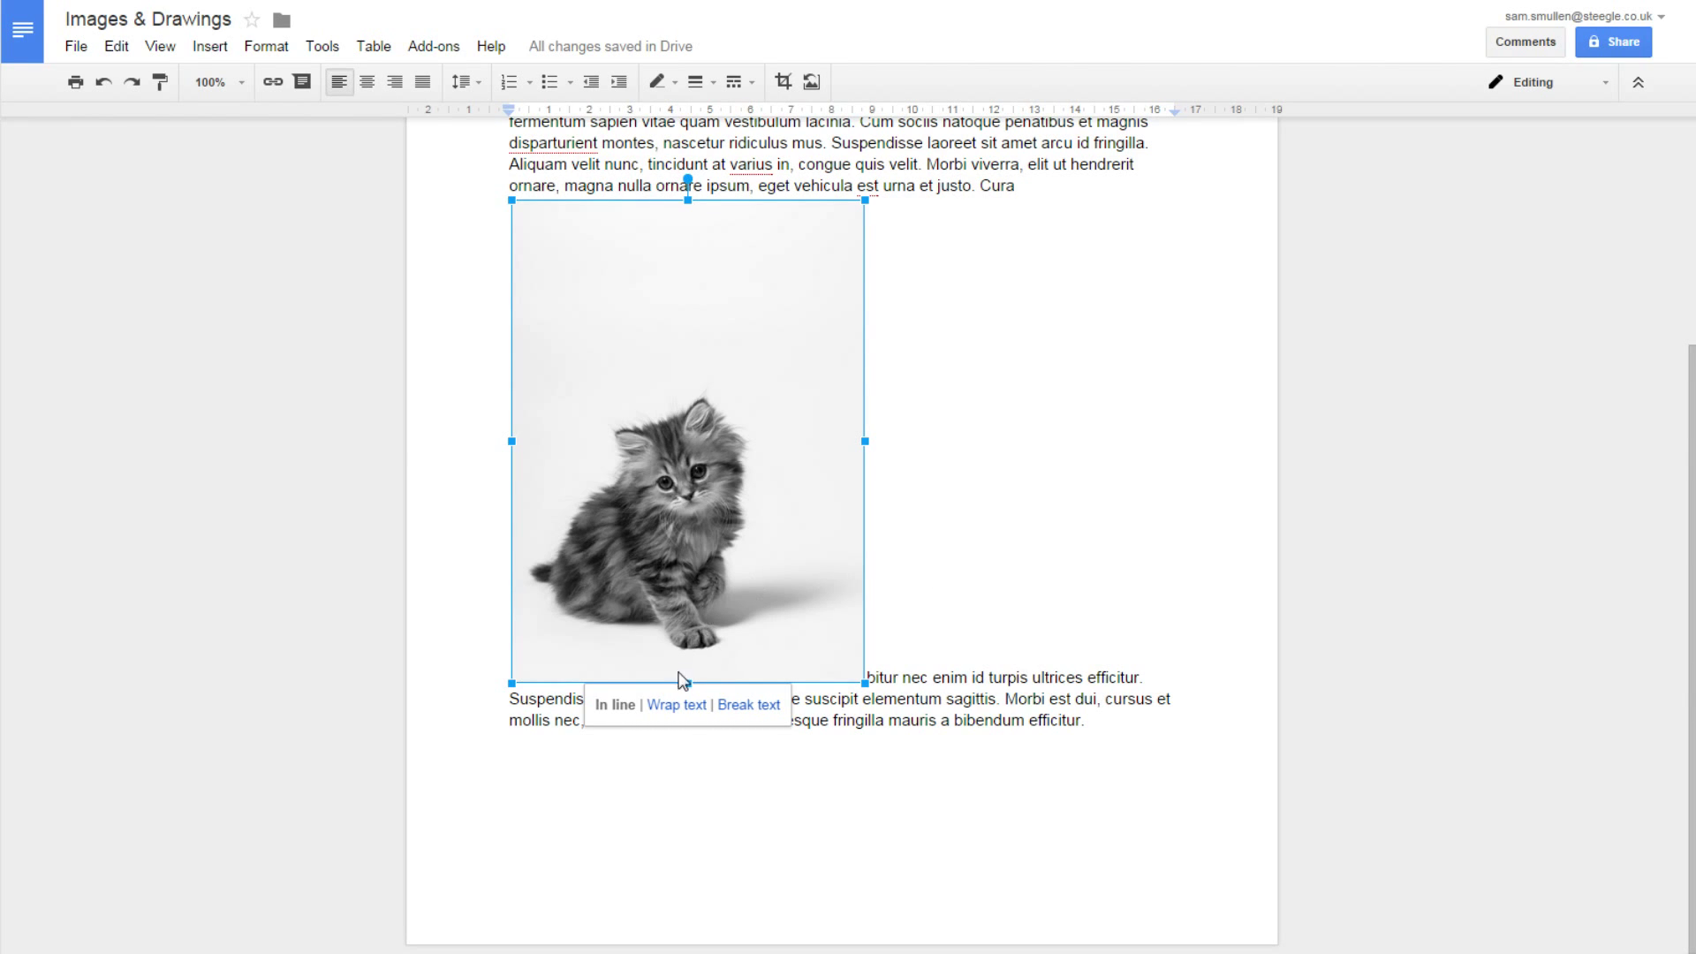
Set the kitten photo's text layout to Break text after briefly trying Wrap text
{"action": "left_click", "coordinate": [676, 706]}
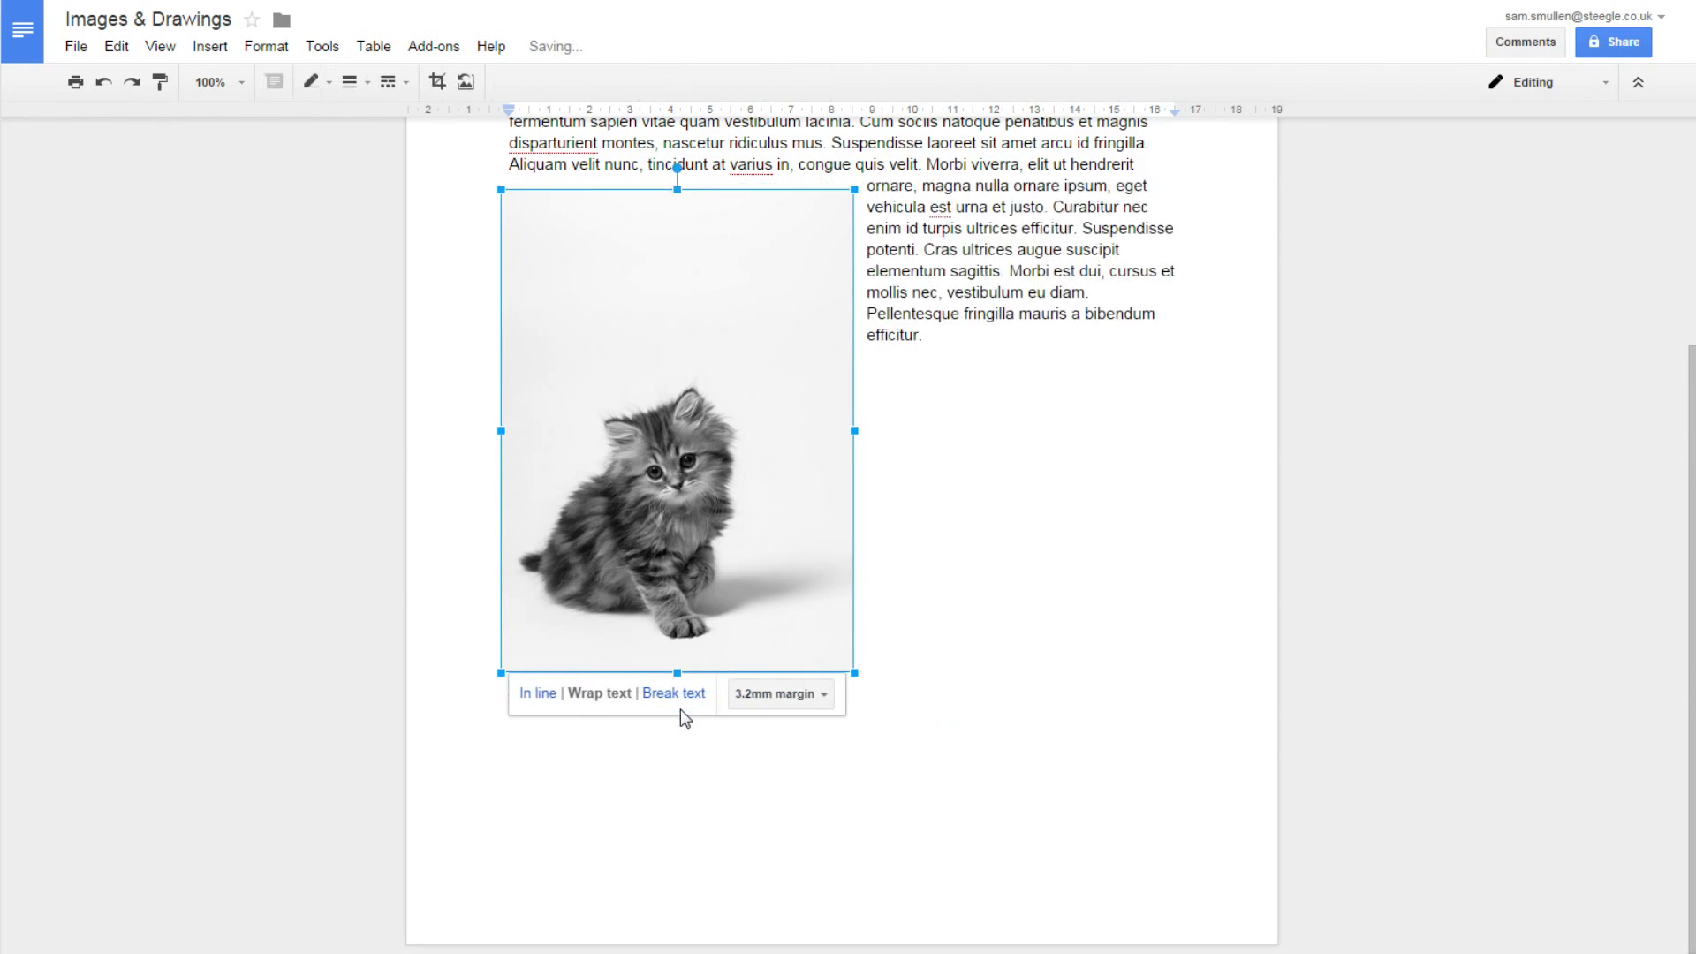
{"action": "left_click", "coordinate": [686, 695]}
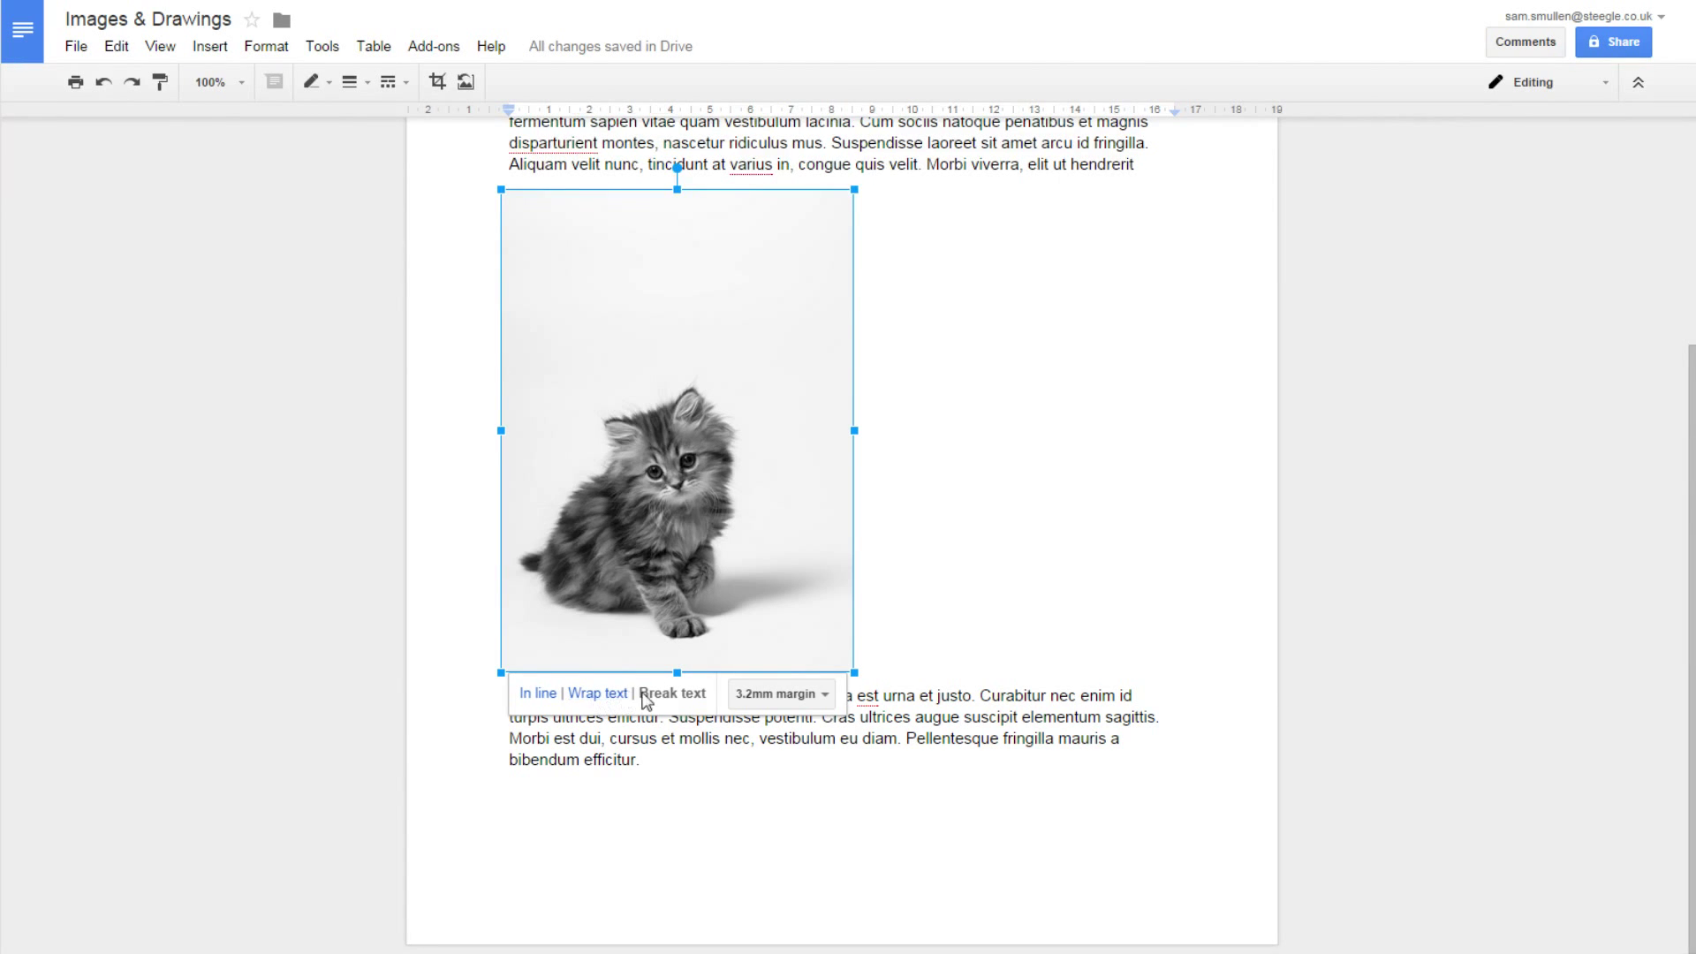
Switch the kitten photo to Wrap text and drag it to the page's top centre
{"action": "left_click", "coordinate": [597, 688]}
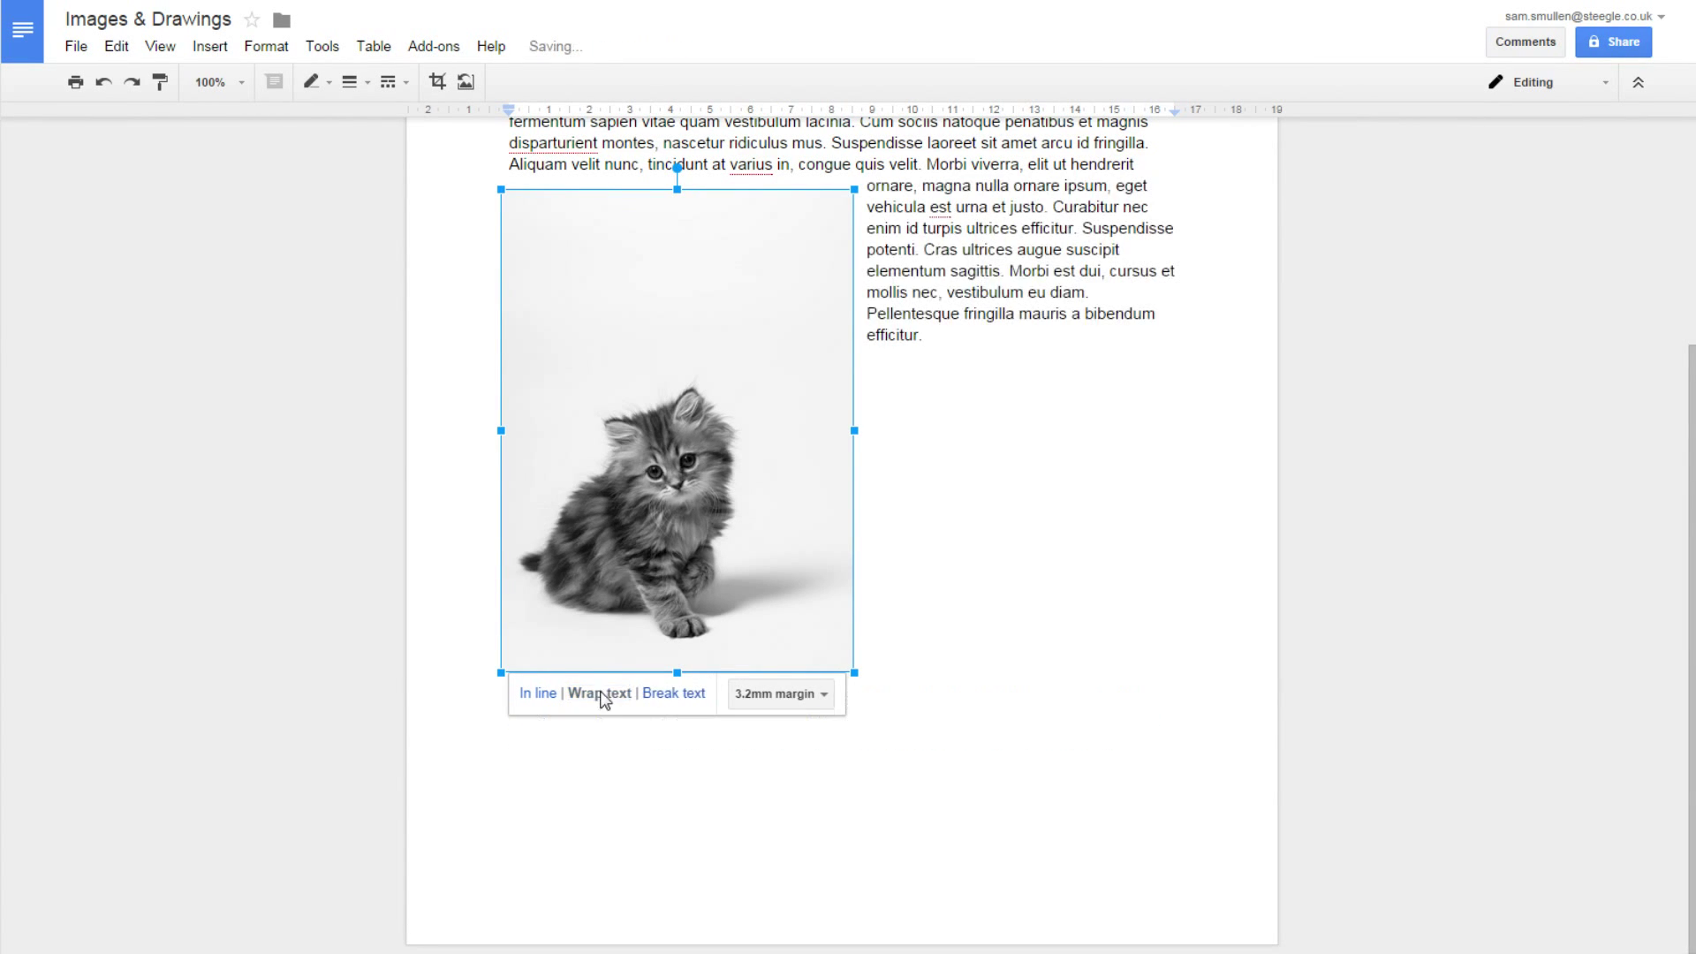
{"action": "left_click_drag", "start_coordinate": [629, 502], "coordinate": [798, 583]}
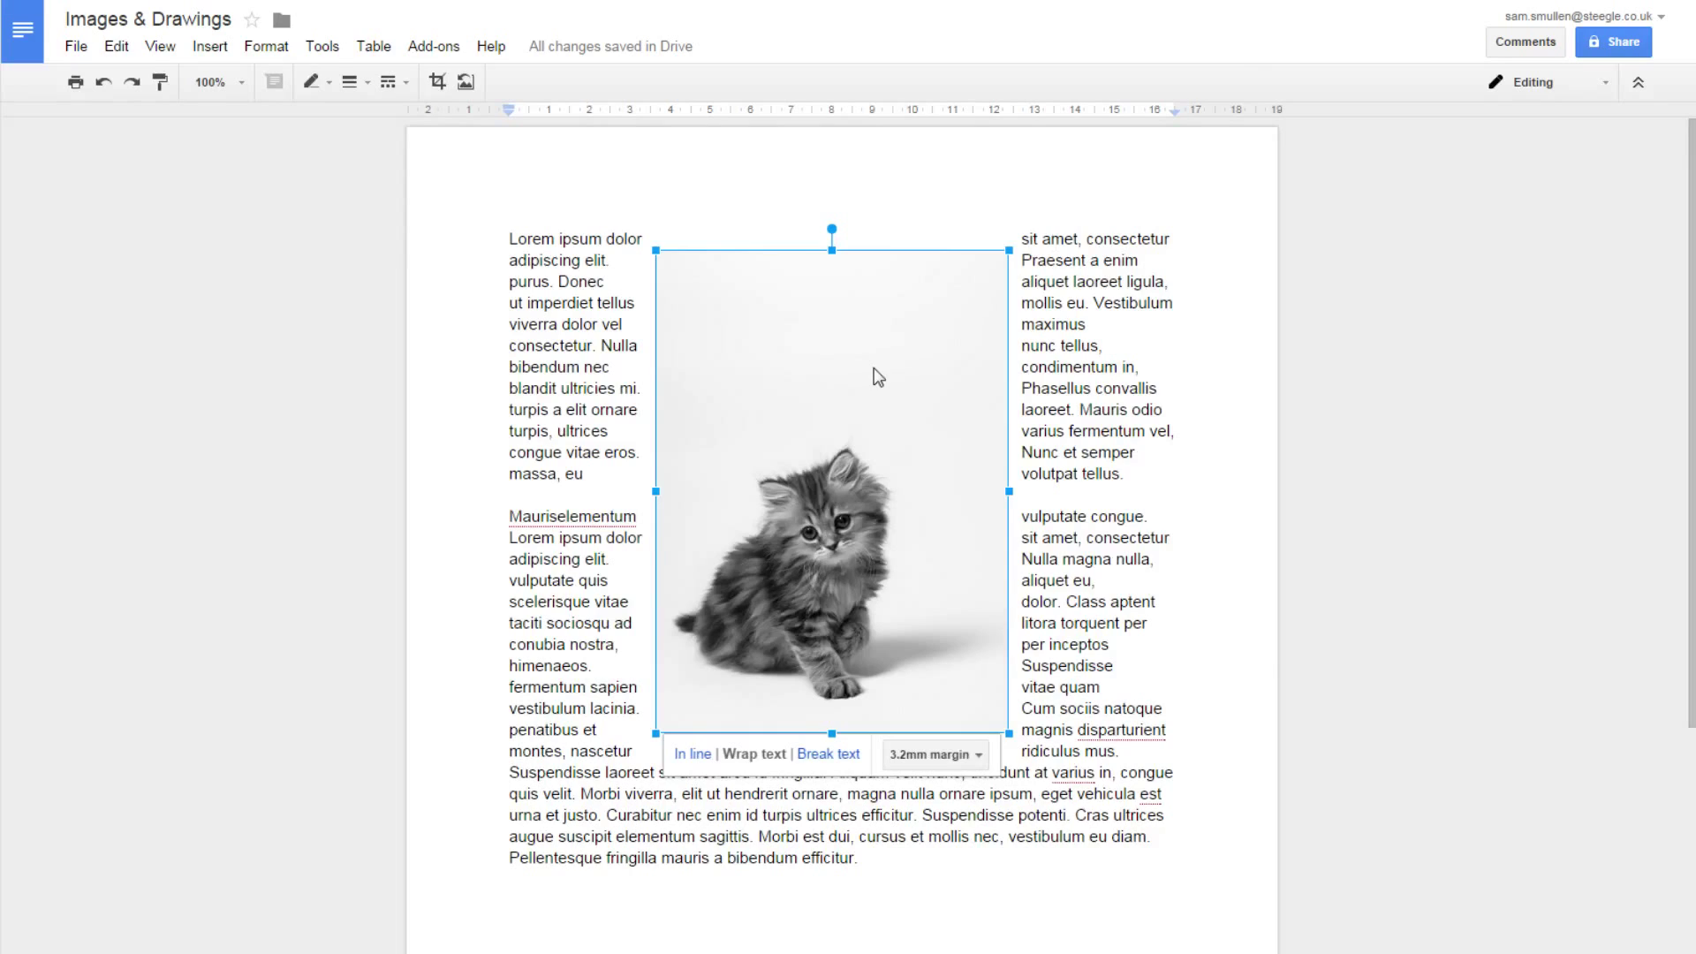
Crop the kitten photo by pulling its top-right corner down and left
{"action": "left_click", "coordinate": [437, 86]}
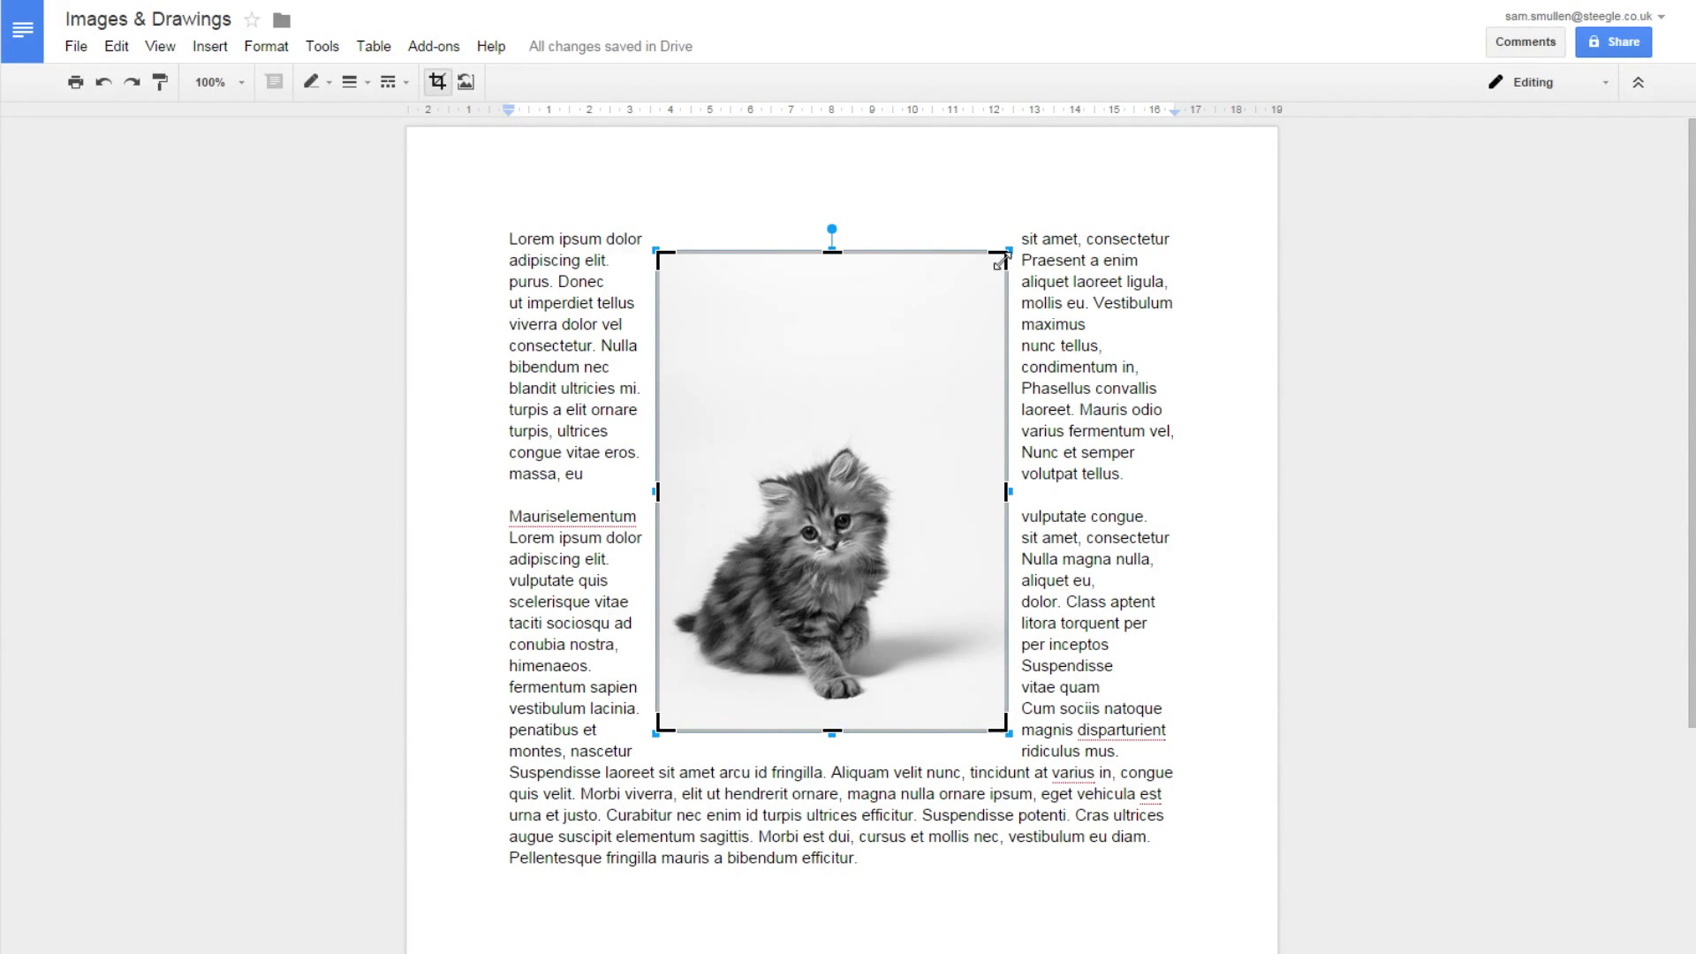
{"action": "left_click_drag", "start_coordinate": [1000, 261], "coordinate": [909, 430]}
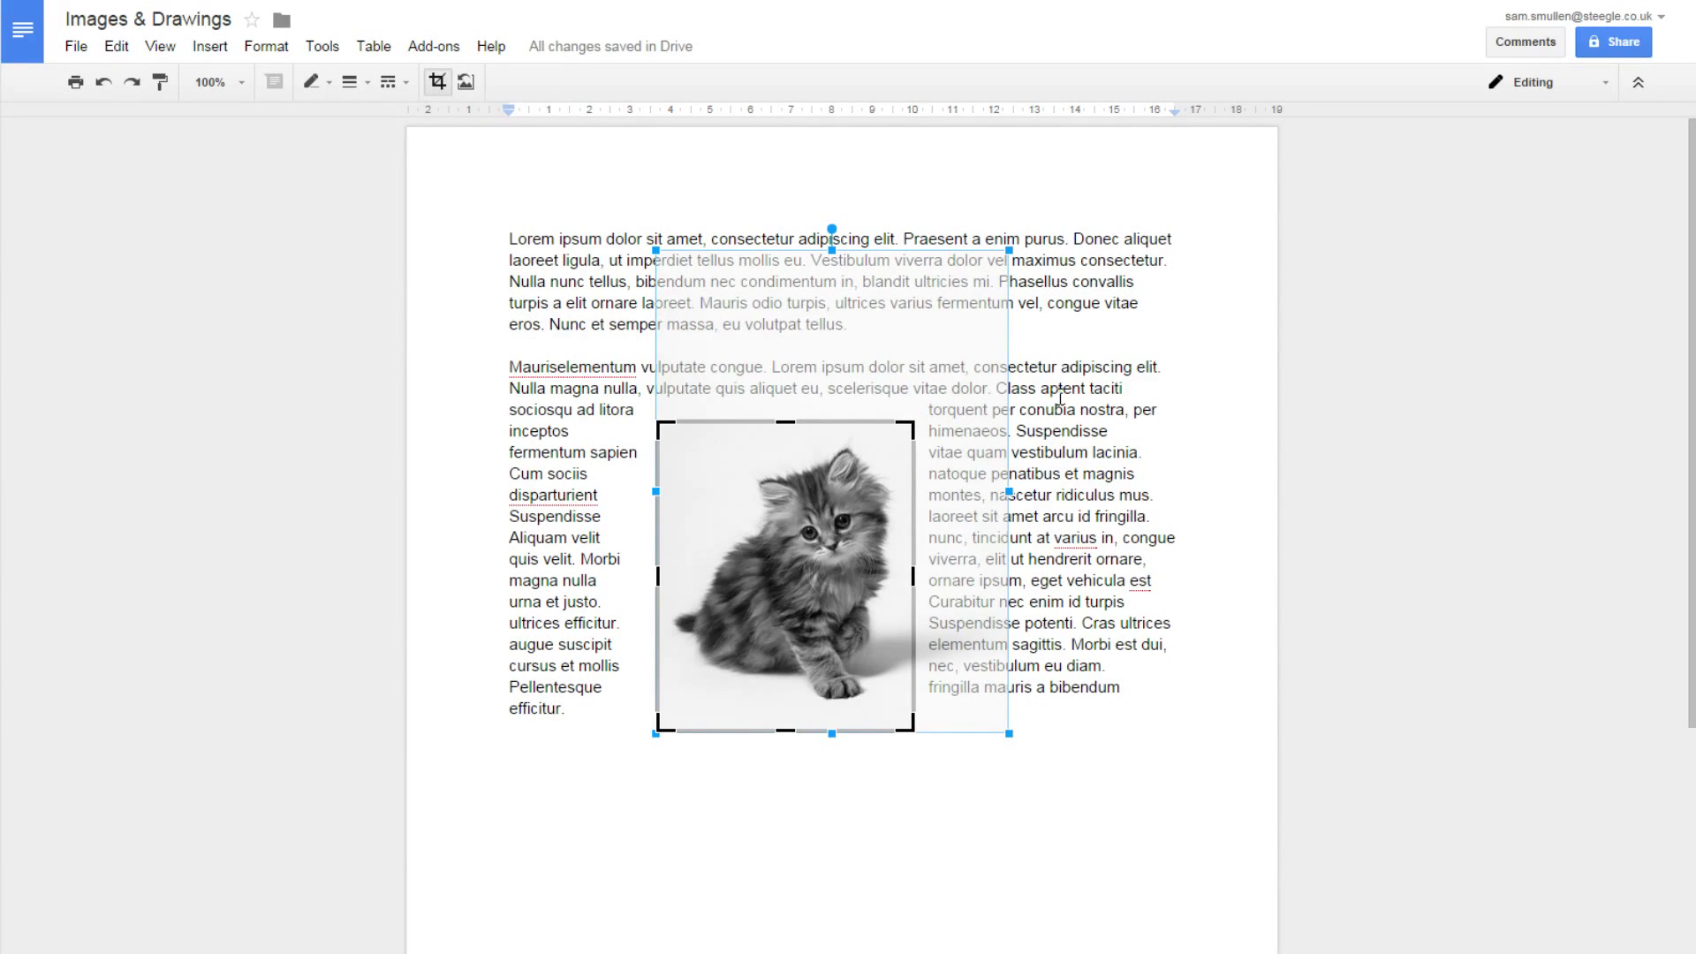
{"action": "left_click", "coordinate": [1096, 473]}
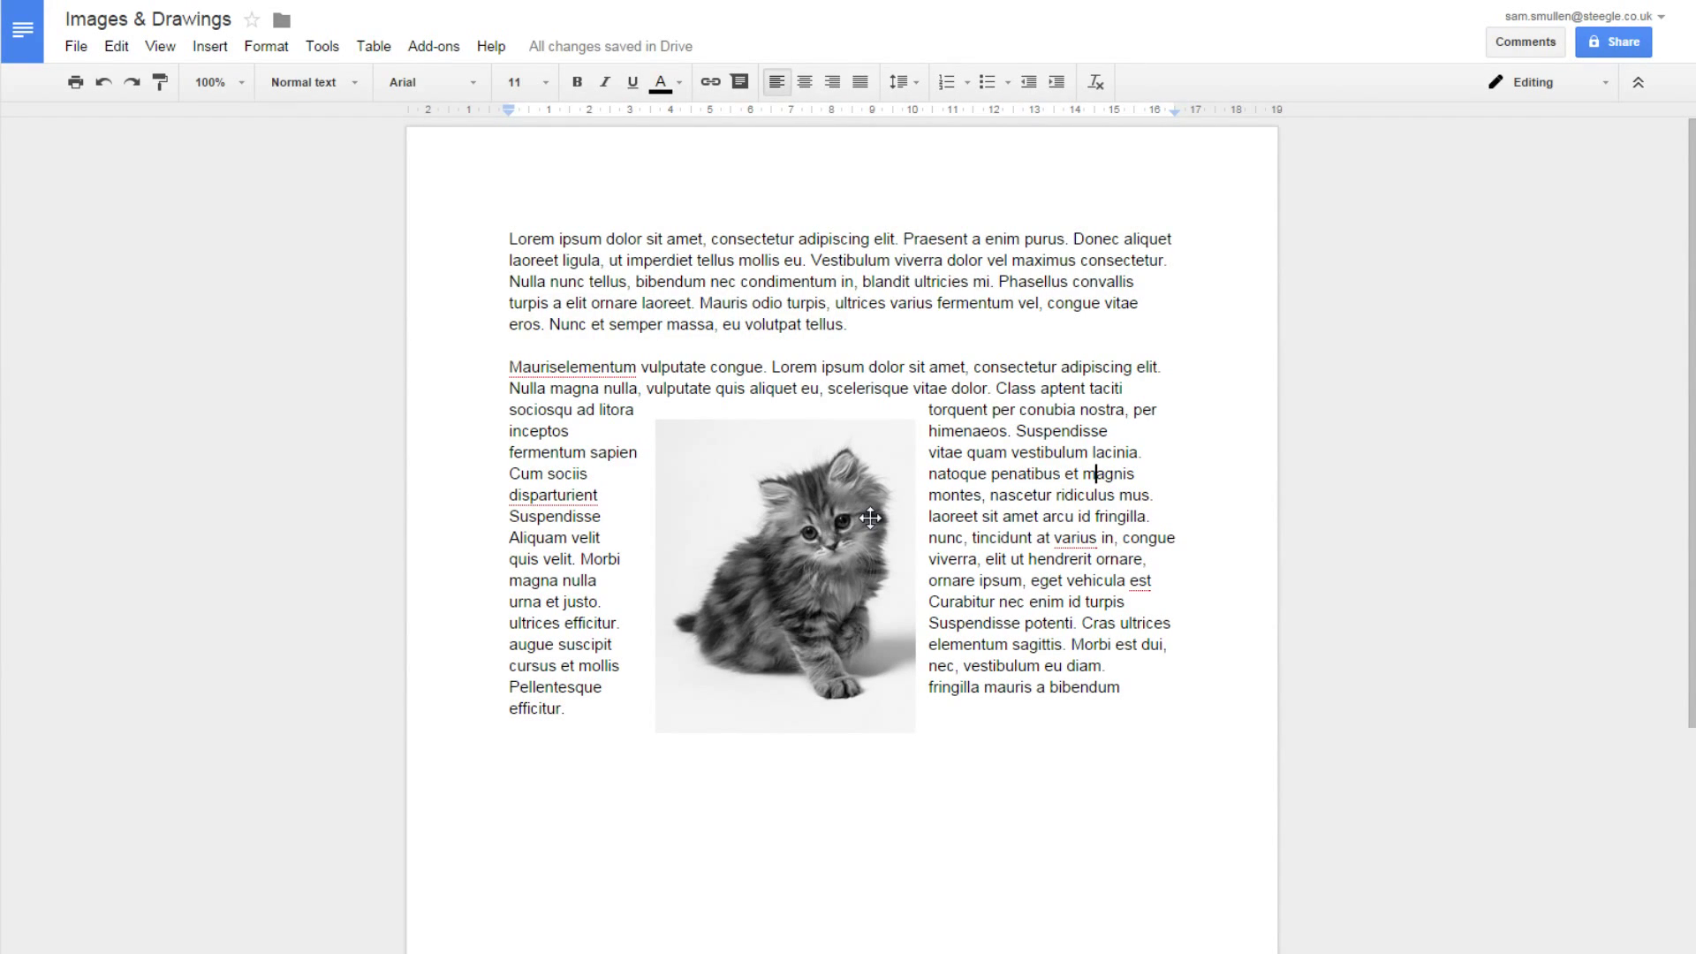
Re-crop the kitten photo, widening it to the right and trimming more background off the top
{"action": "left_click", "coordinate": [810, 509]}
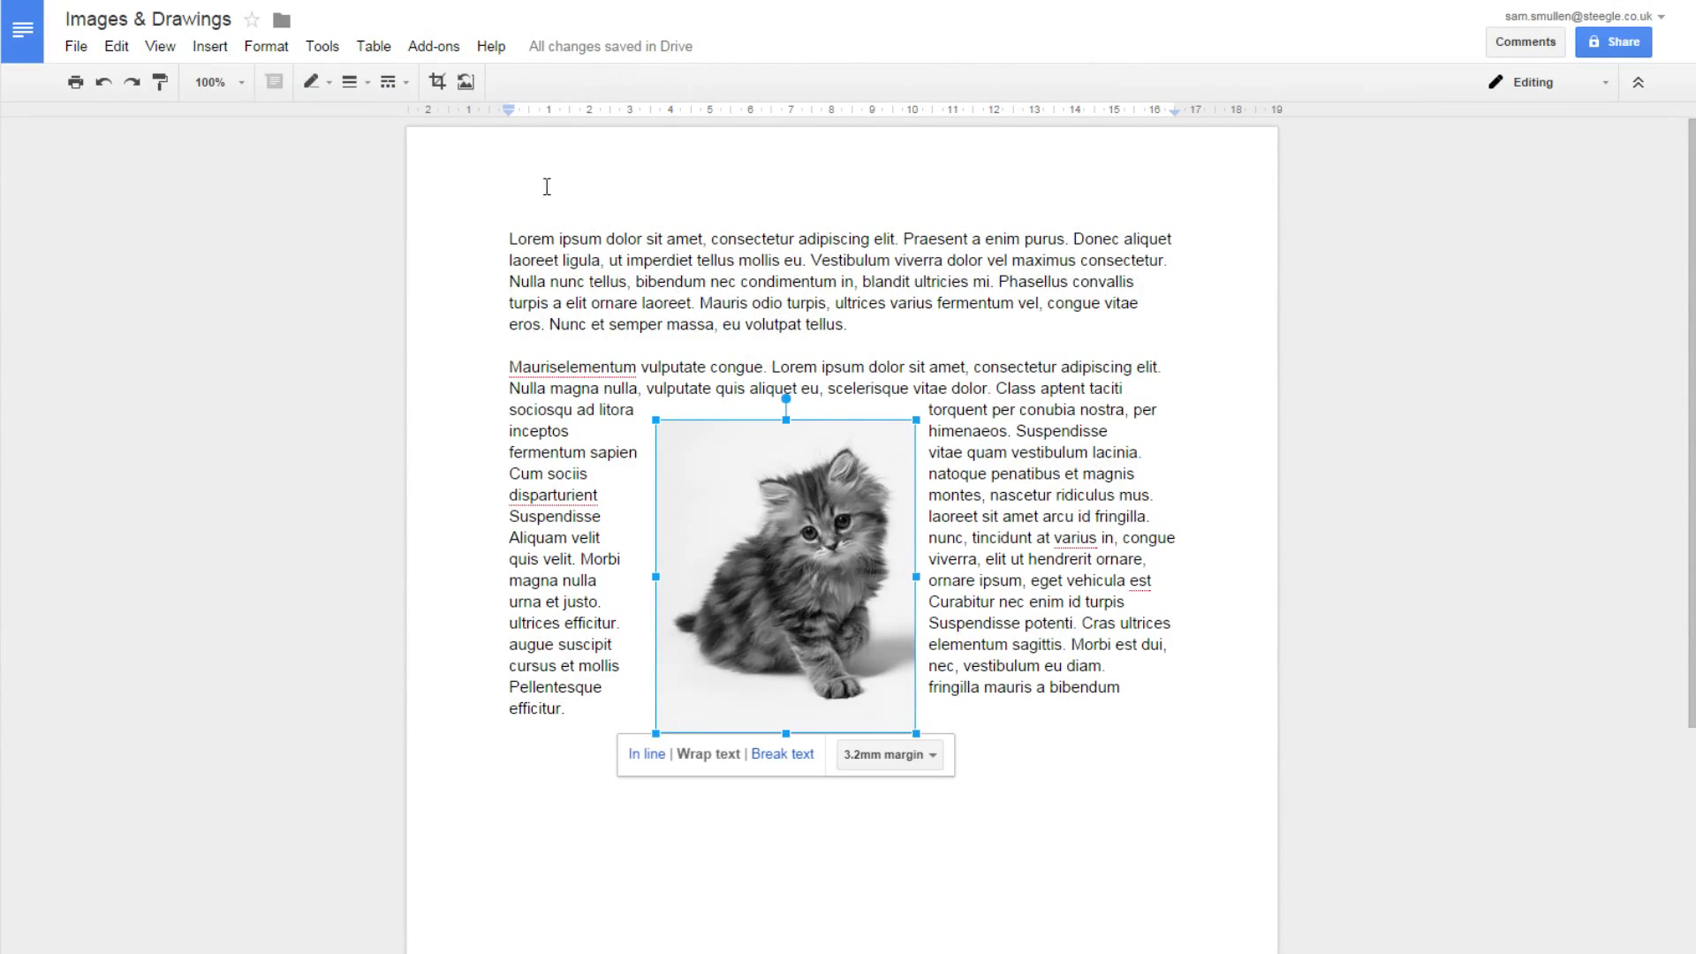
{"action": "left_click", "coordinate": [438, 83]}
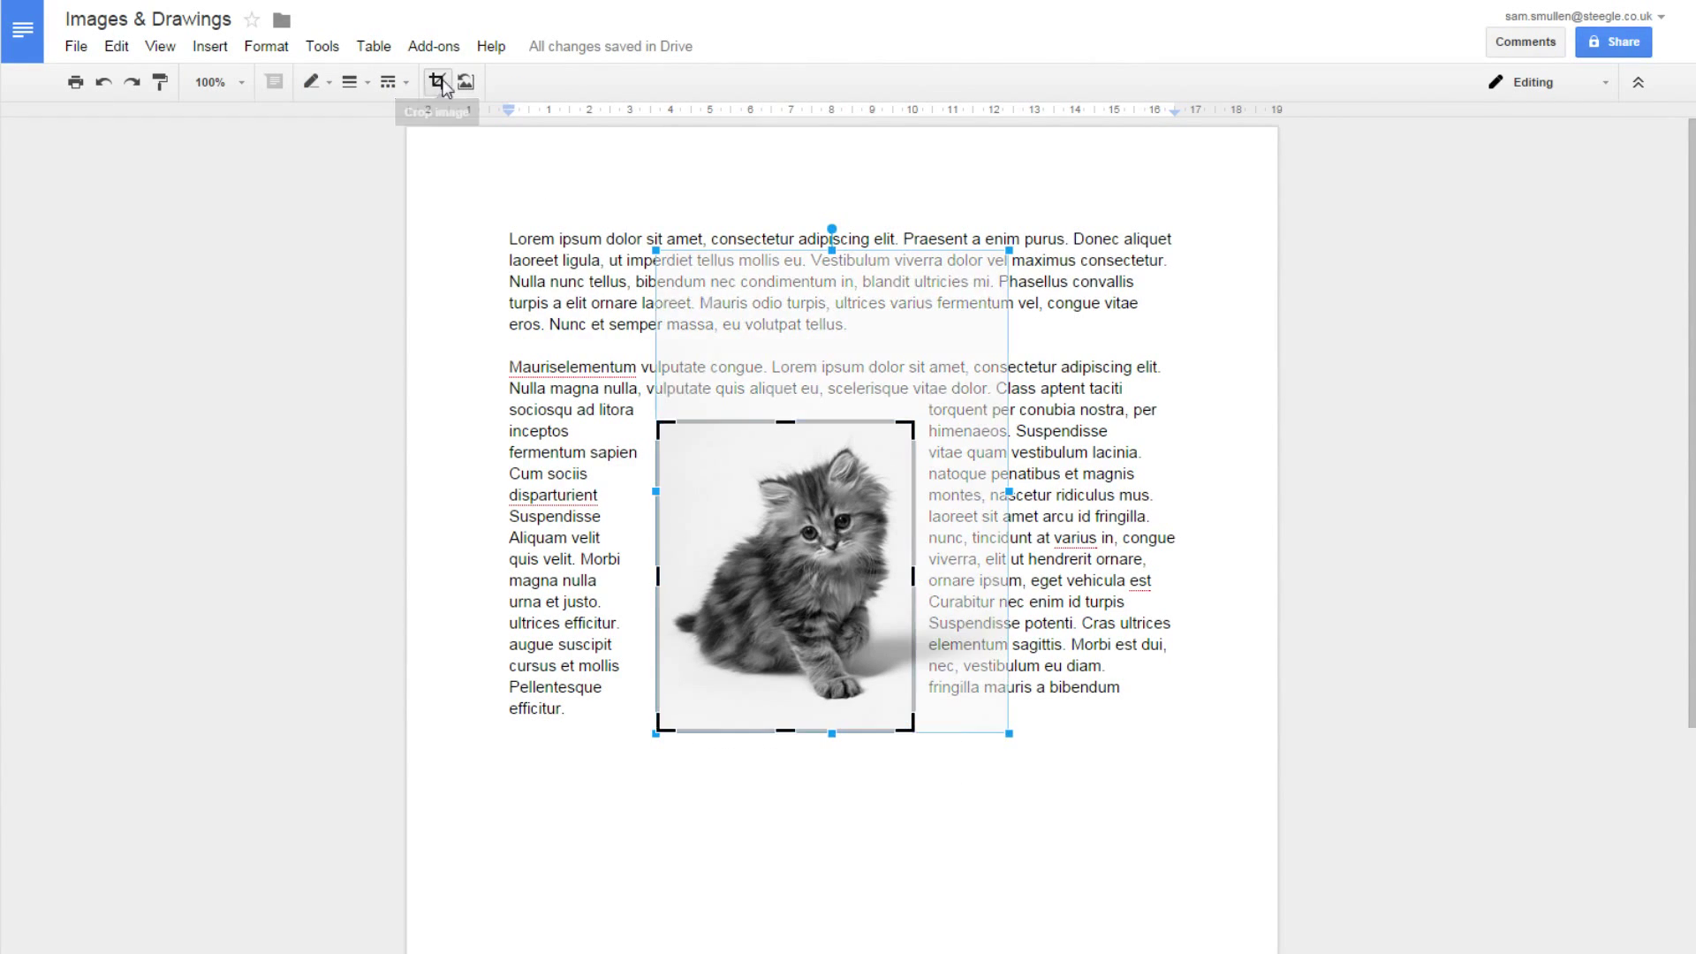
{"action": "left_click_drag", "start_coordinate": [909, 430], "coordinate": [929, 309]}
{"action": "left_click_drag", "start_coordinate": [792, 309], "coordinate": [810, 427]}
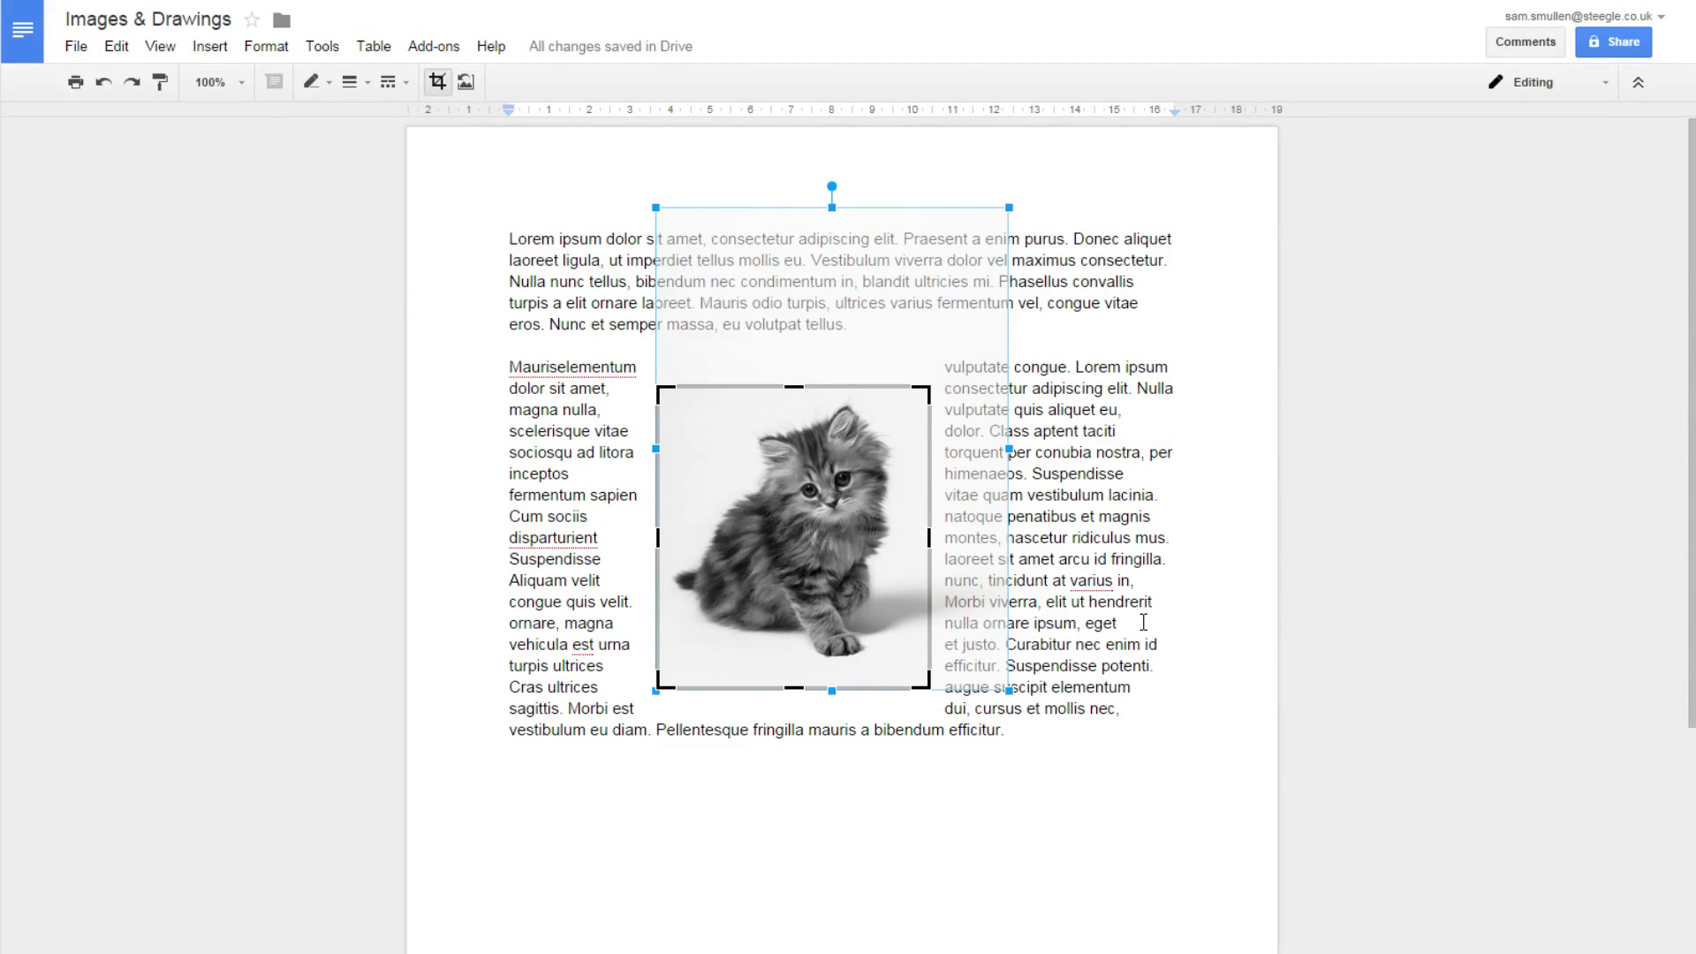
{"action": "left_click", "coordinate": [1143, 622]}
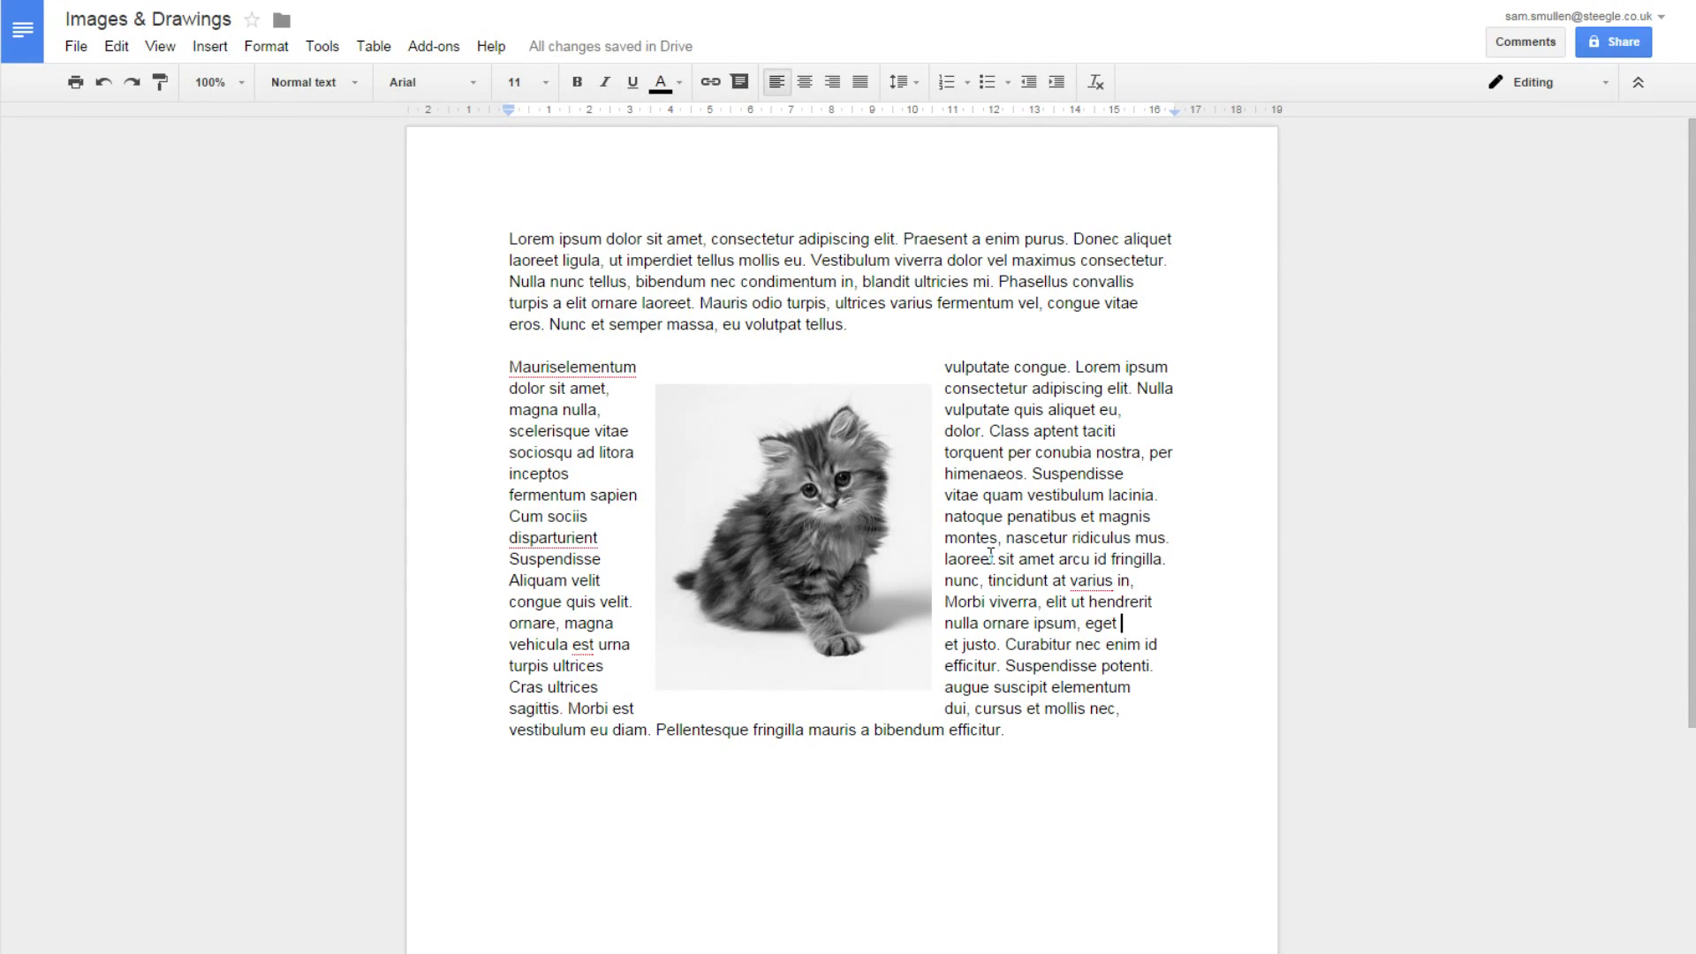
Use Reset image from the kitten photo's right-click menu to remove the crop
{"action": "left_click", "coordinate": [772, 515]}
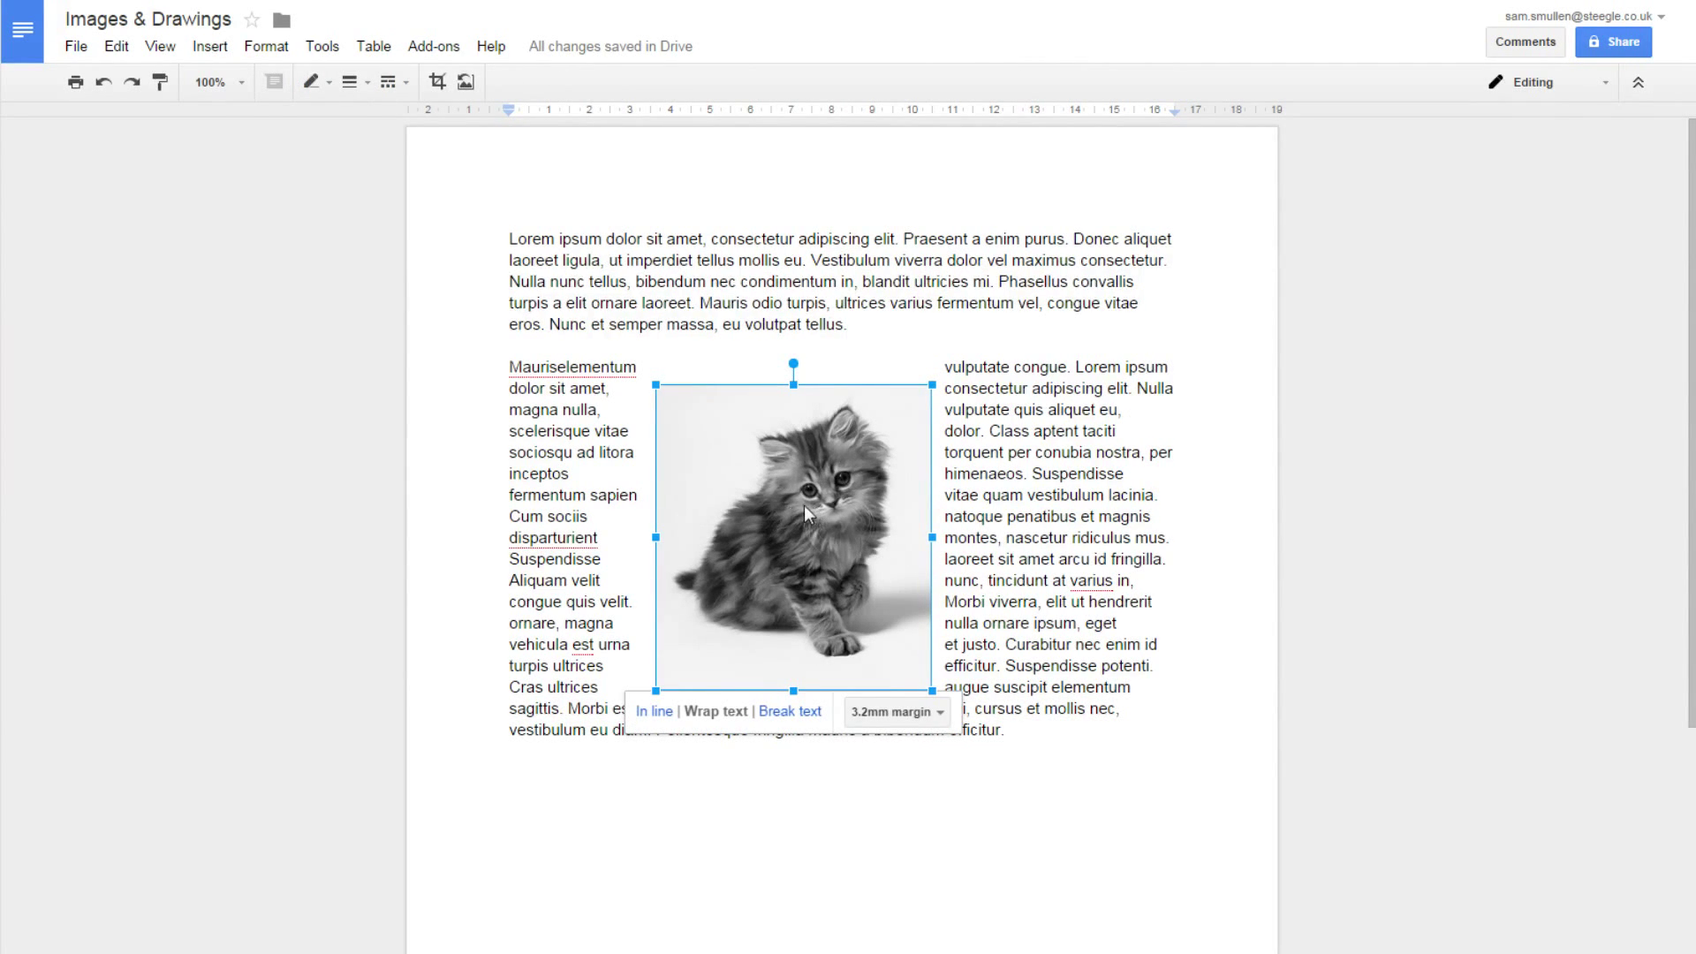
{"action": "right_click", "coordinate": [752, 496]}
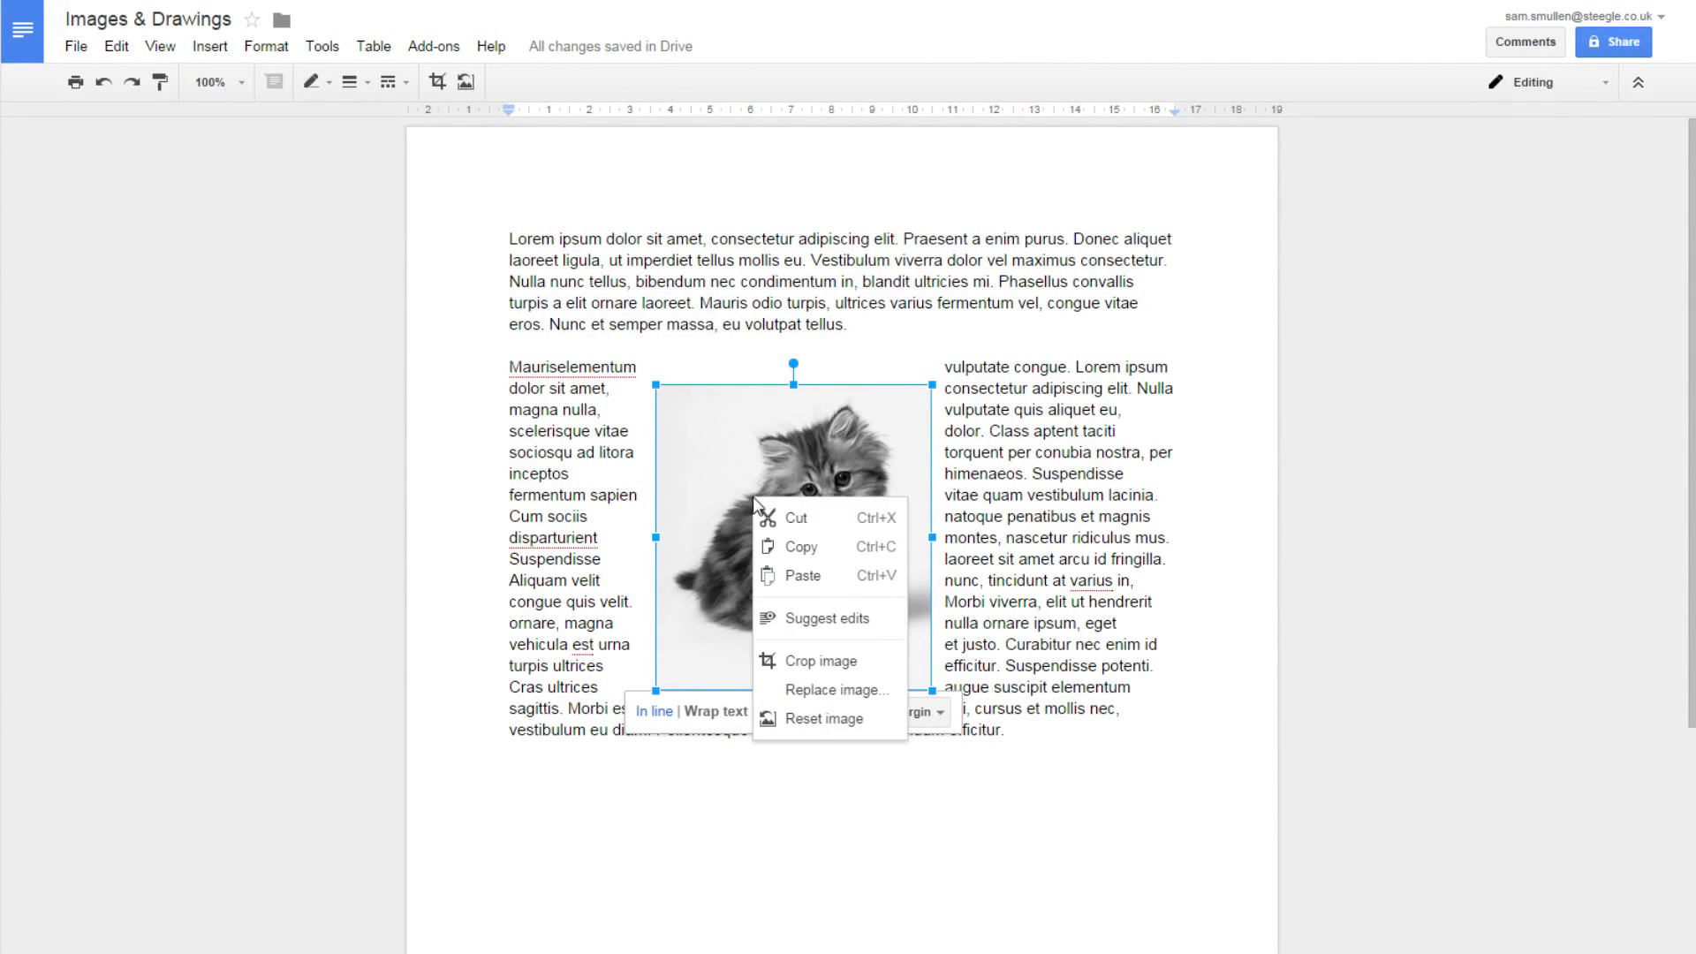
{"action": "left_click", "coordinate": [835, 738]}
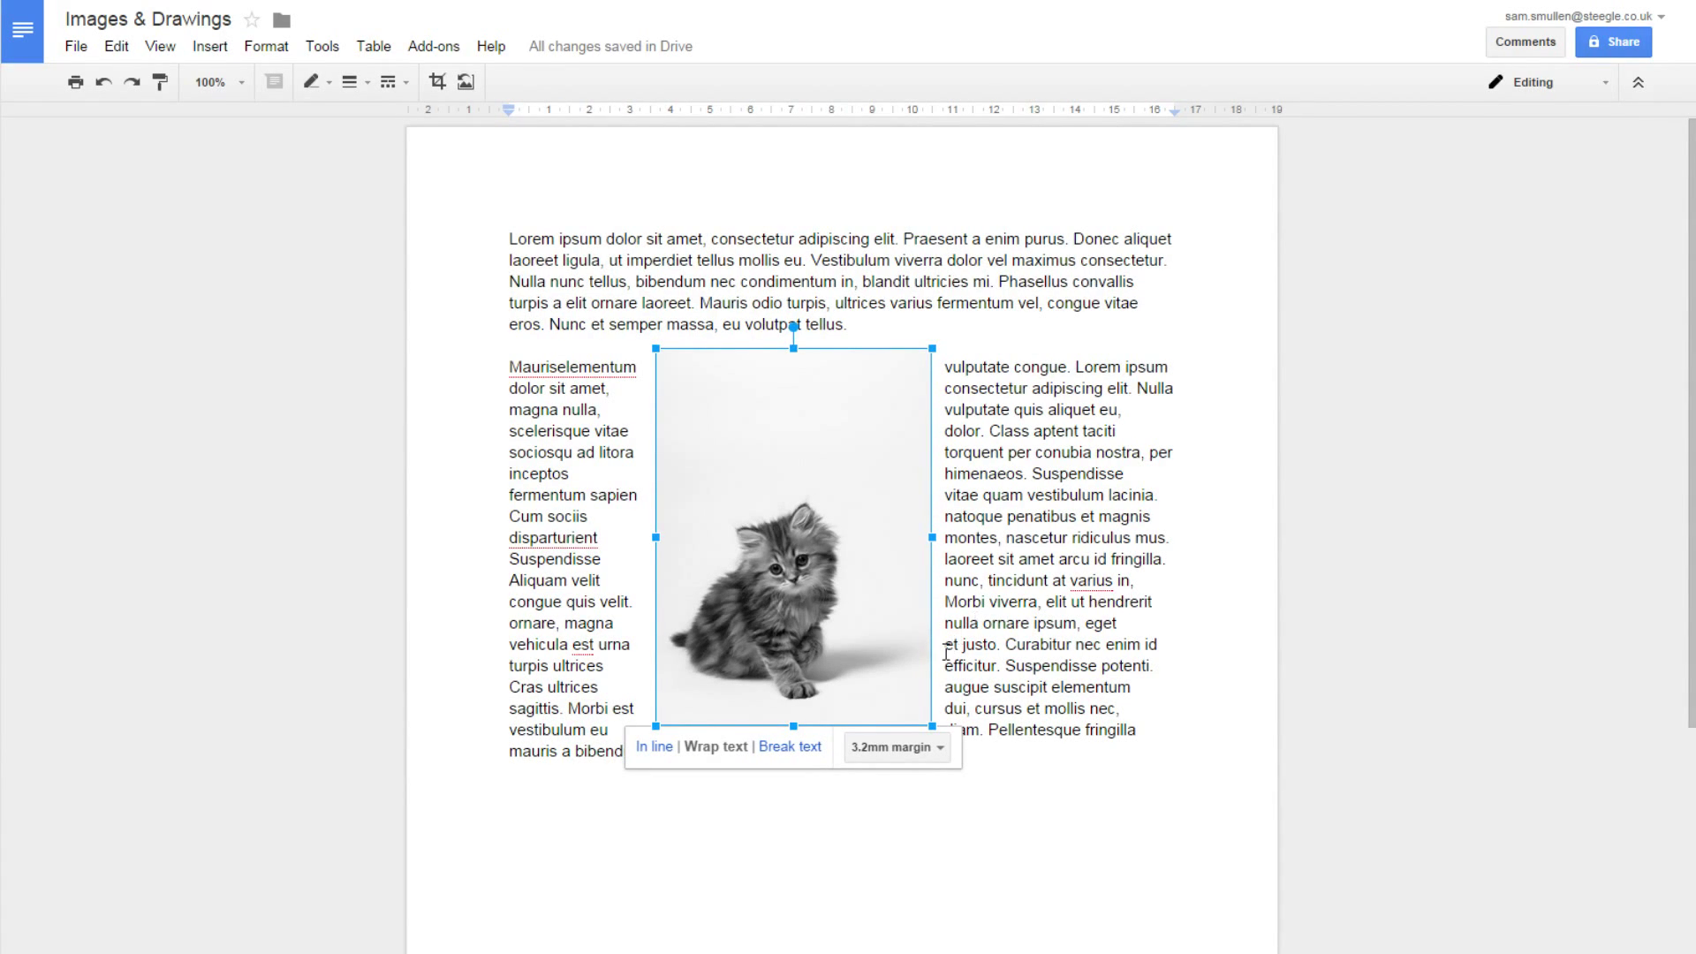
Replace the kitten image with the second stock 'puppy' search result, a puppy on a tiled floor
{"action": "right_click", "coordinate": [777, 494]}
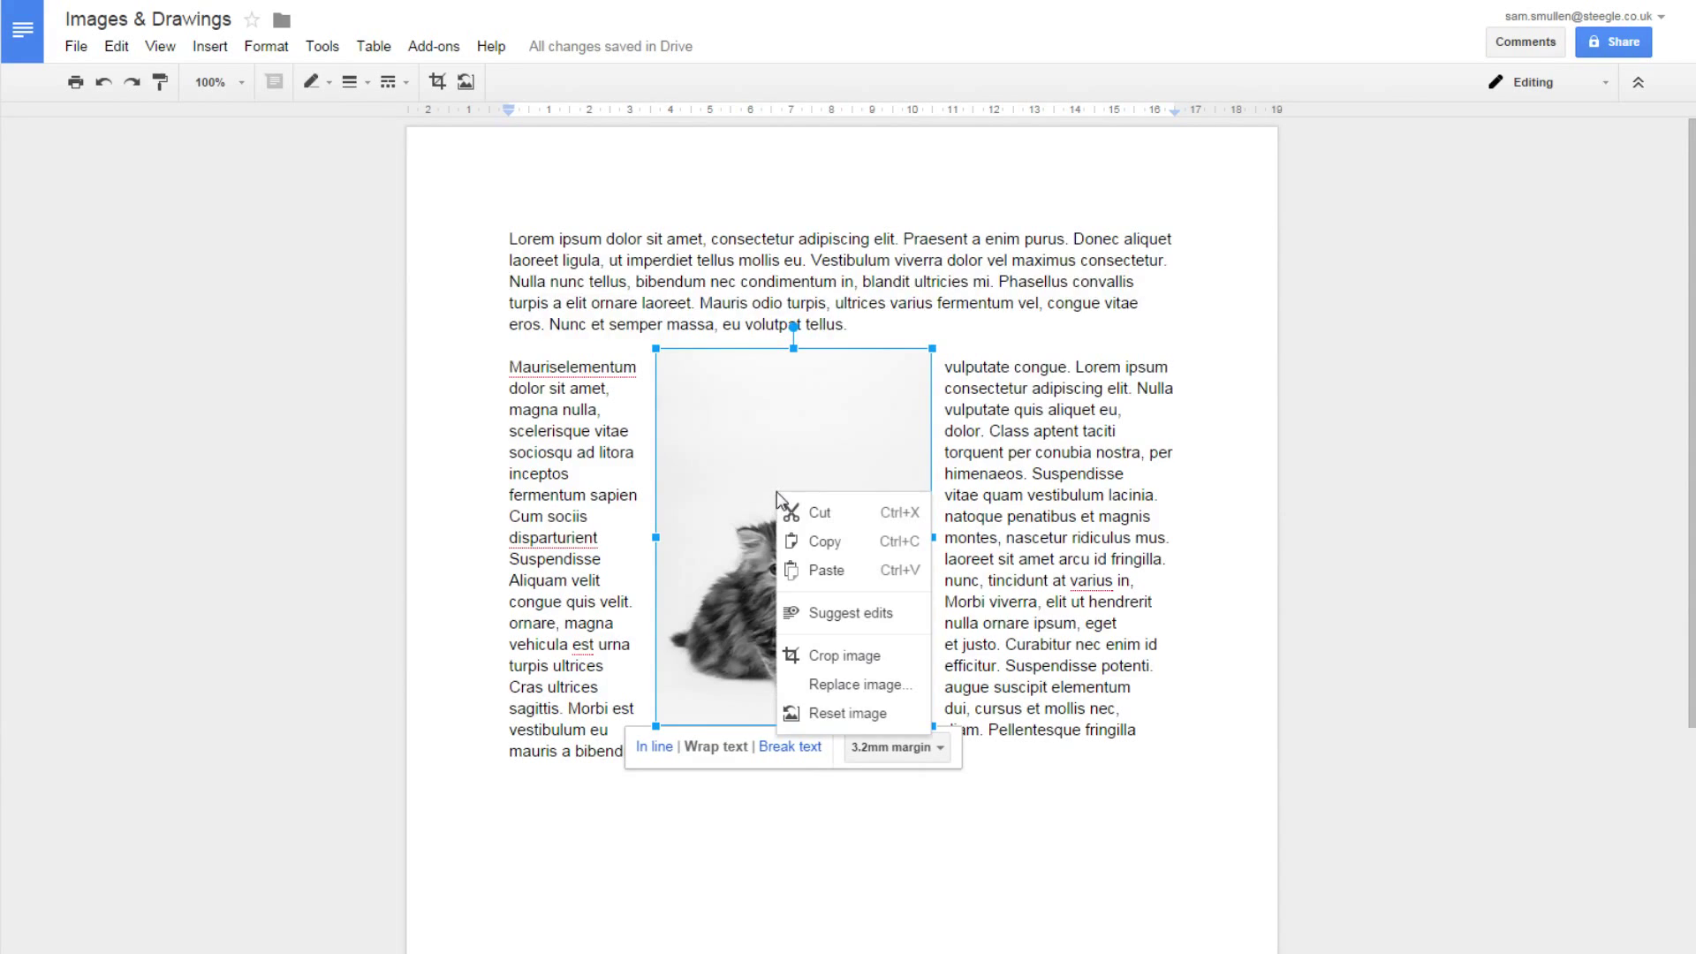
{"action": "left_click", "coordinate": [887, 684]}
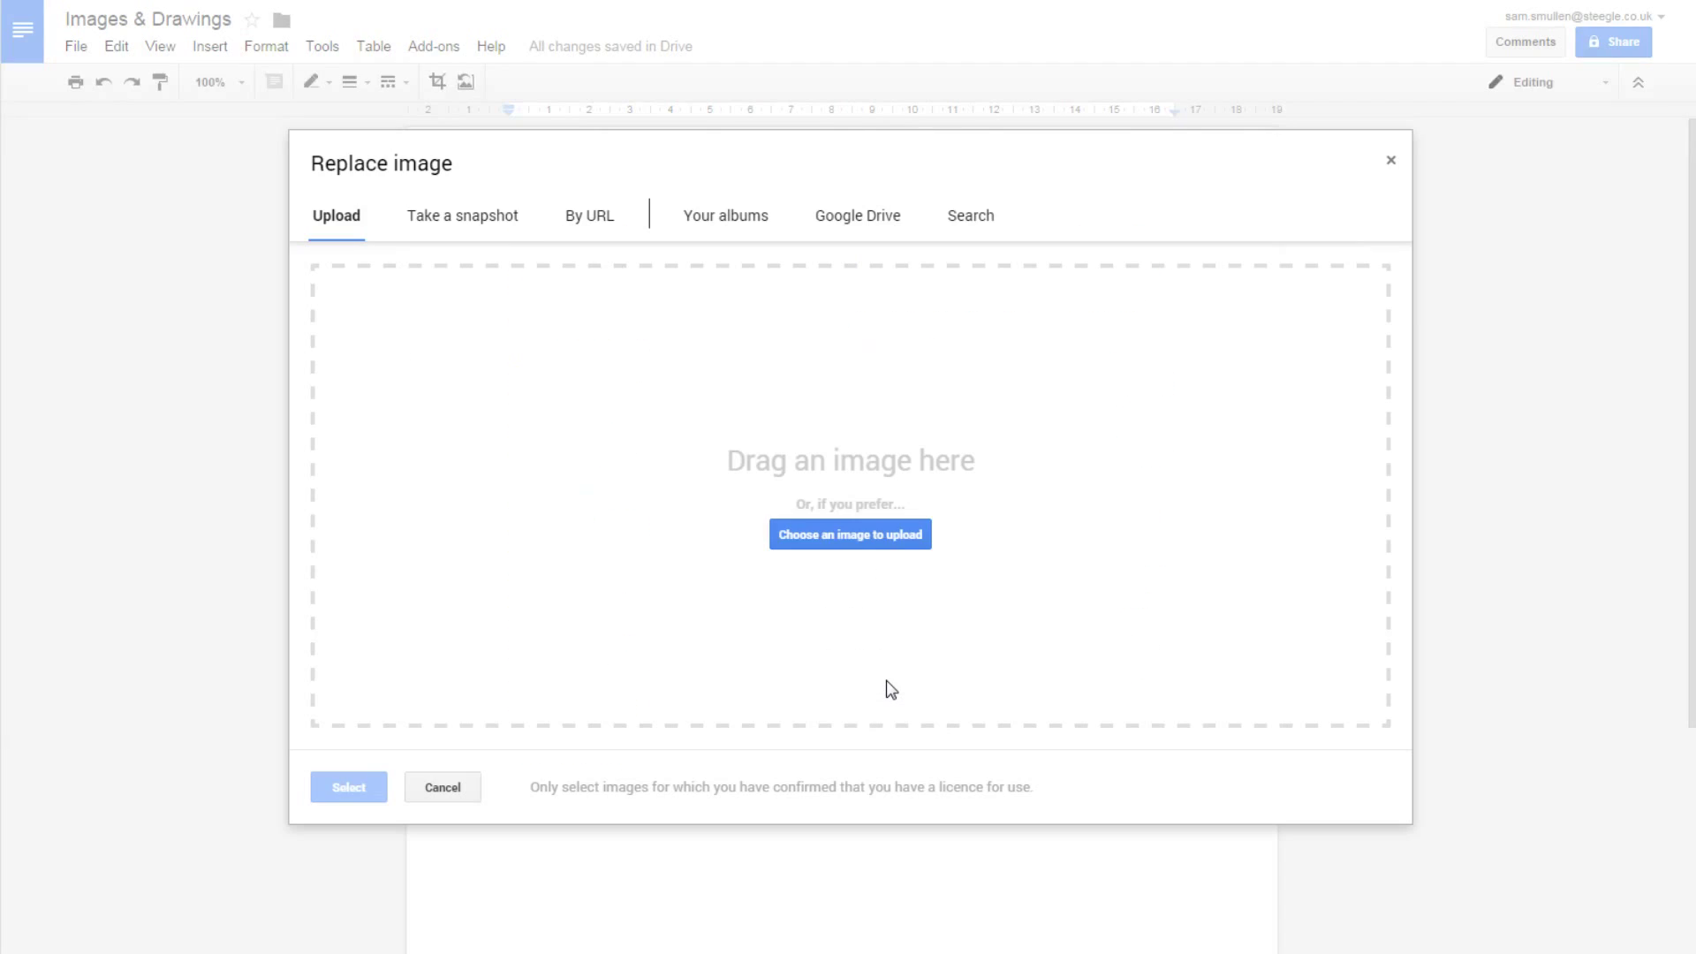
{"action": "left_click", "coordinate": [991, 228]}
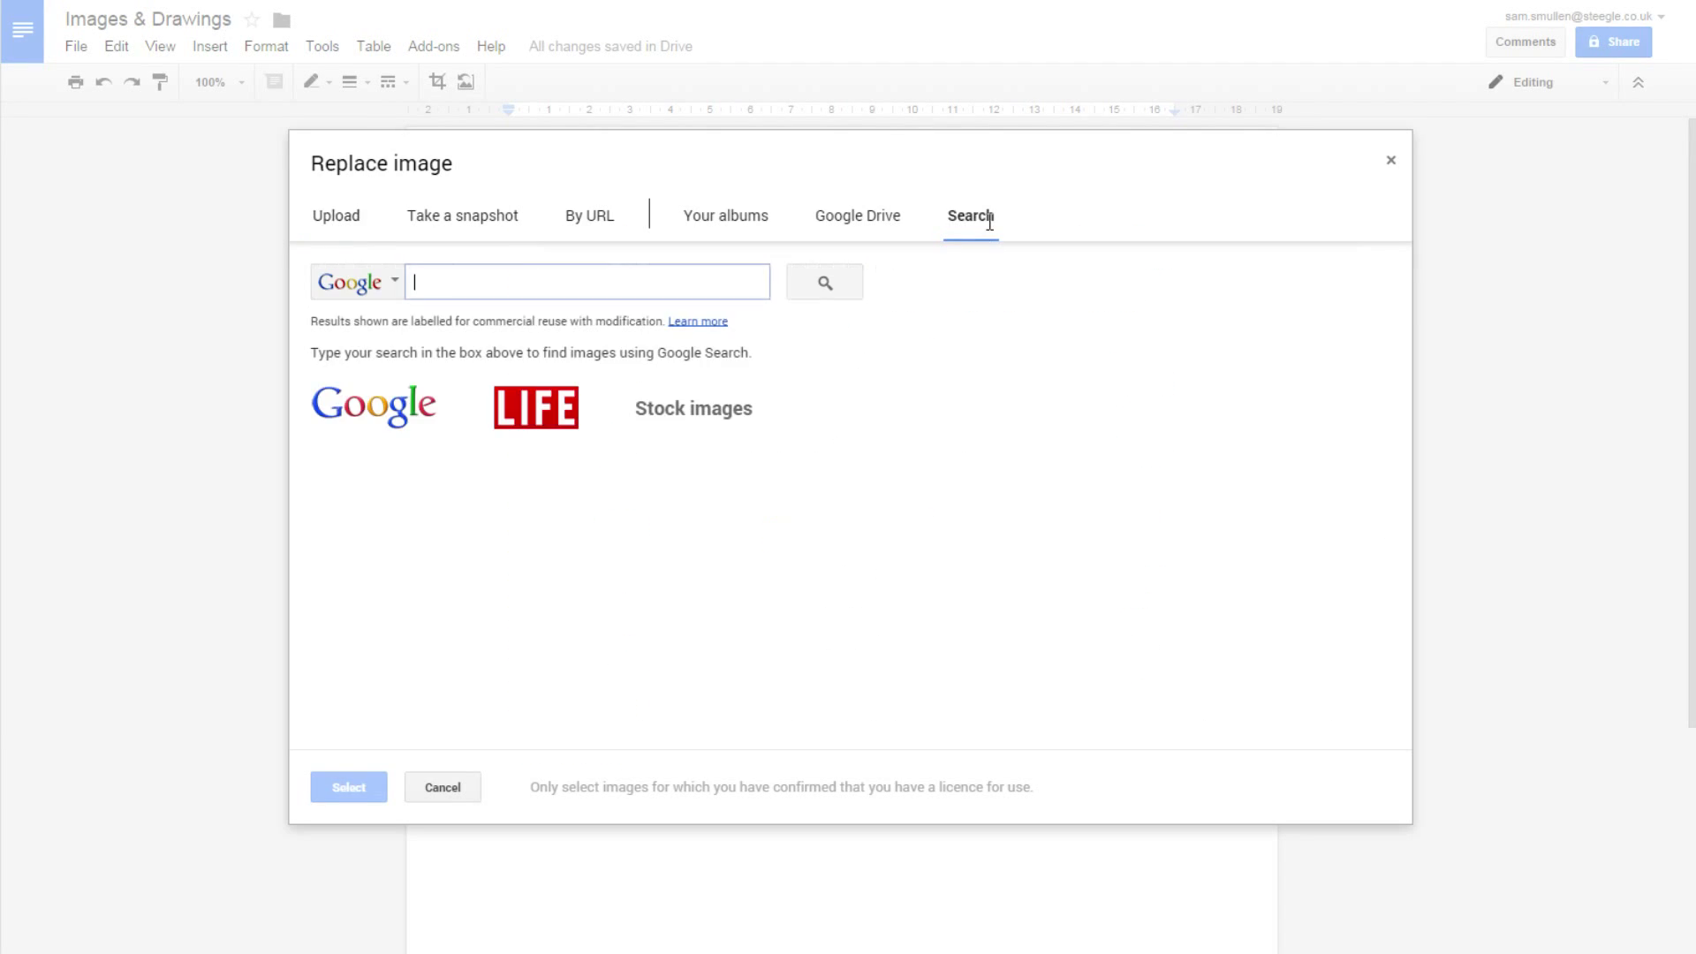
{"action": "left_click", "coordinate": [728, 411]}
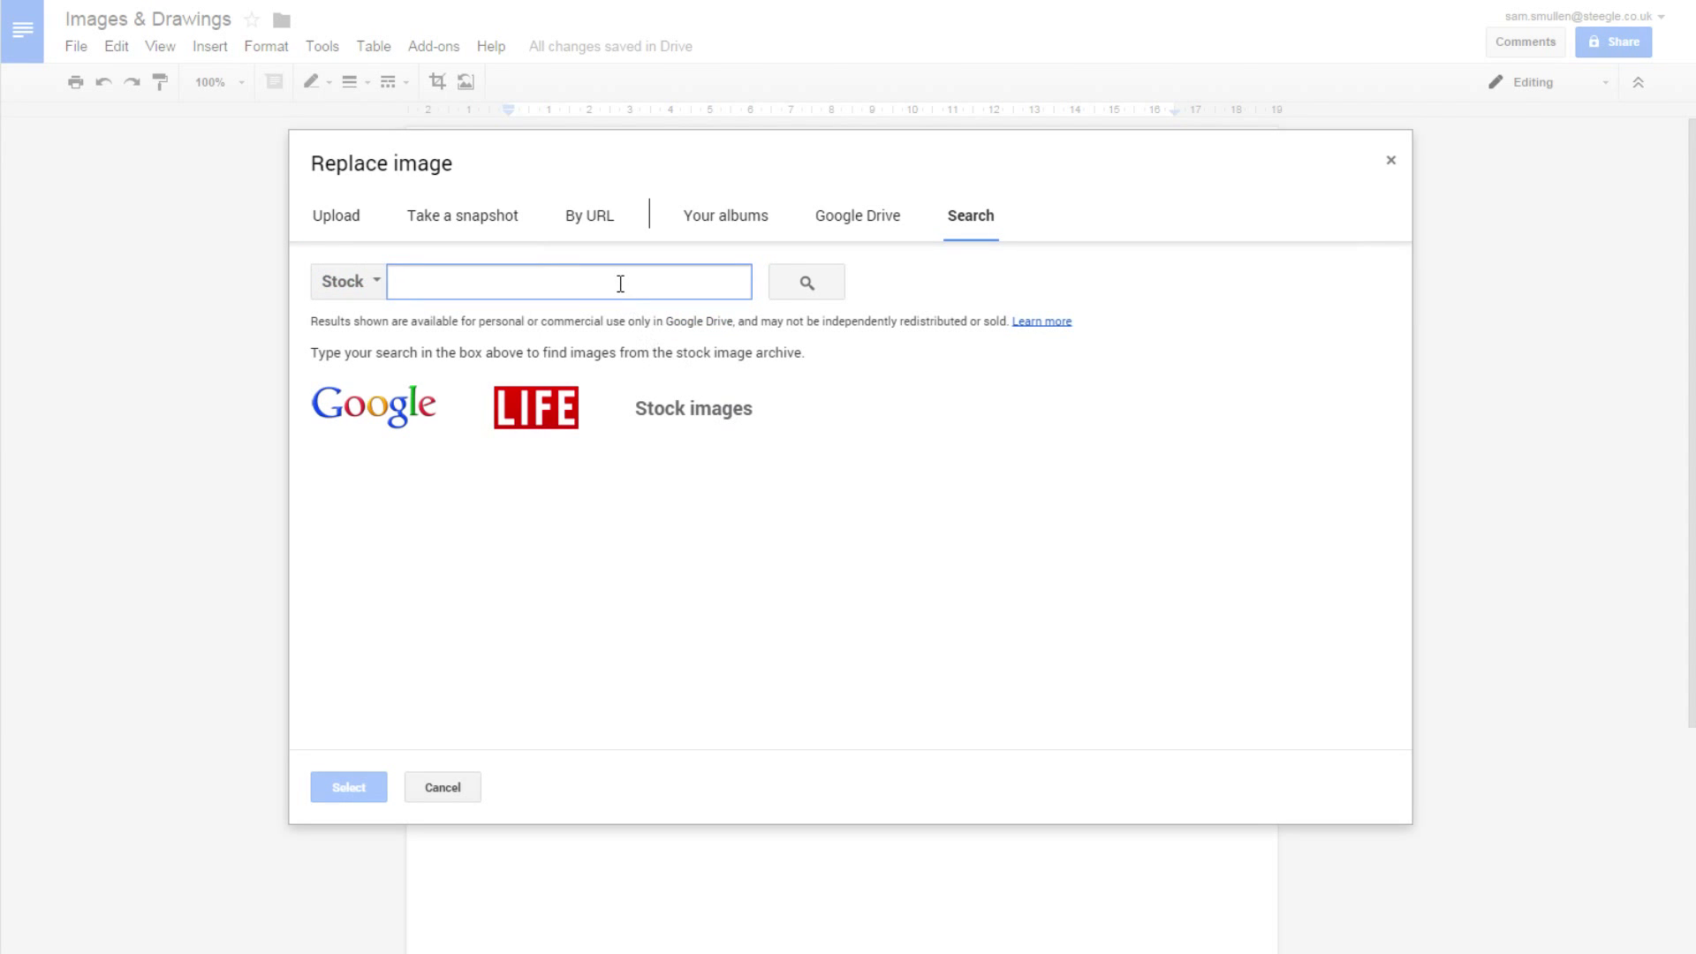
{"action": "type", "text": "puppy"}
{"action": "key", "text": "Return"}
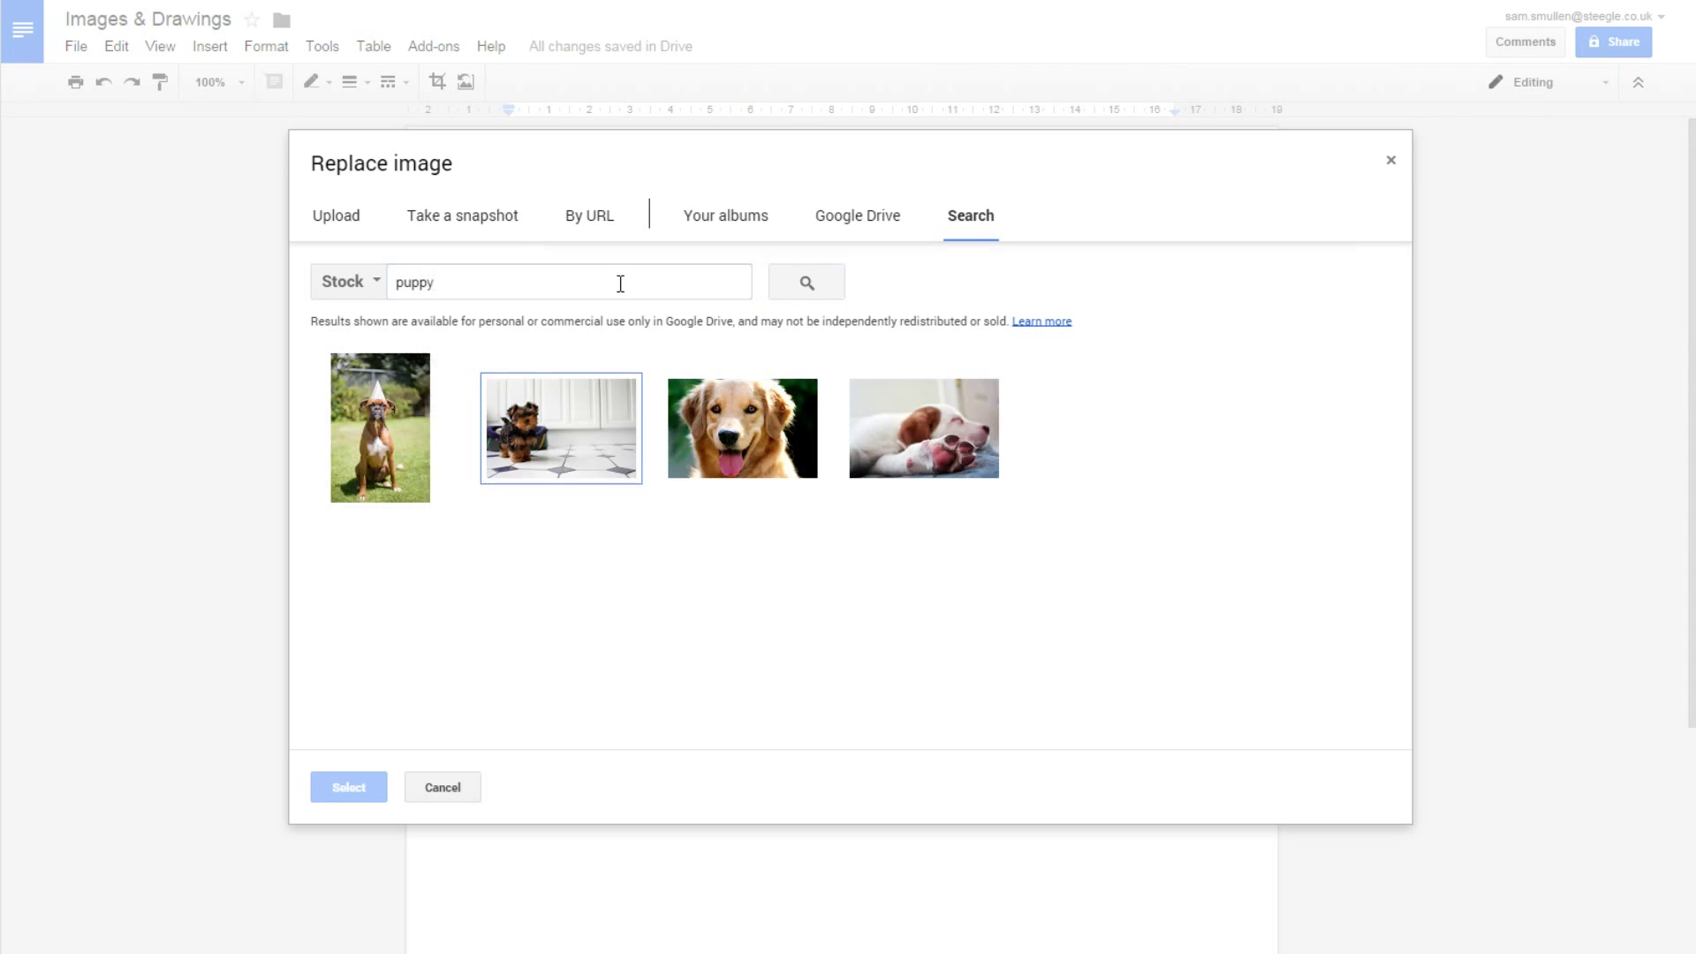
{"action": "left_click", "coordinate": [561, 426]}
{"action": "left_click", "coordinate": [349, 787]}
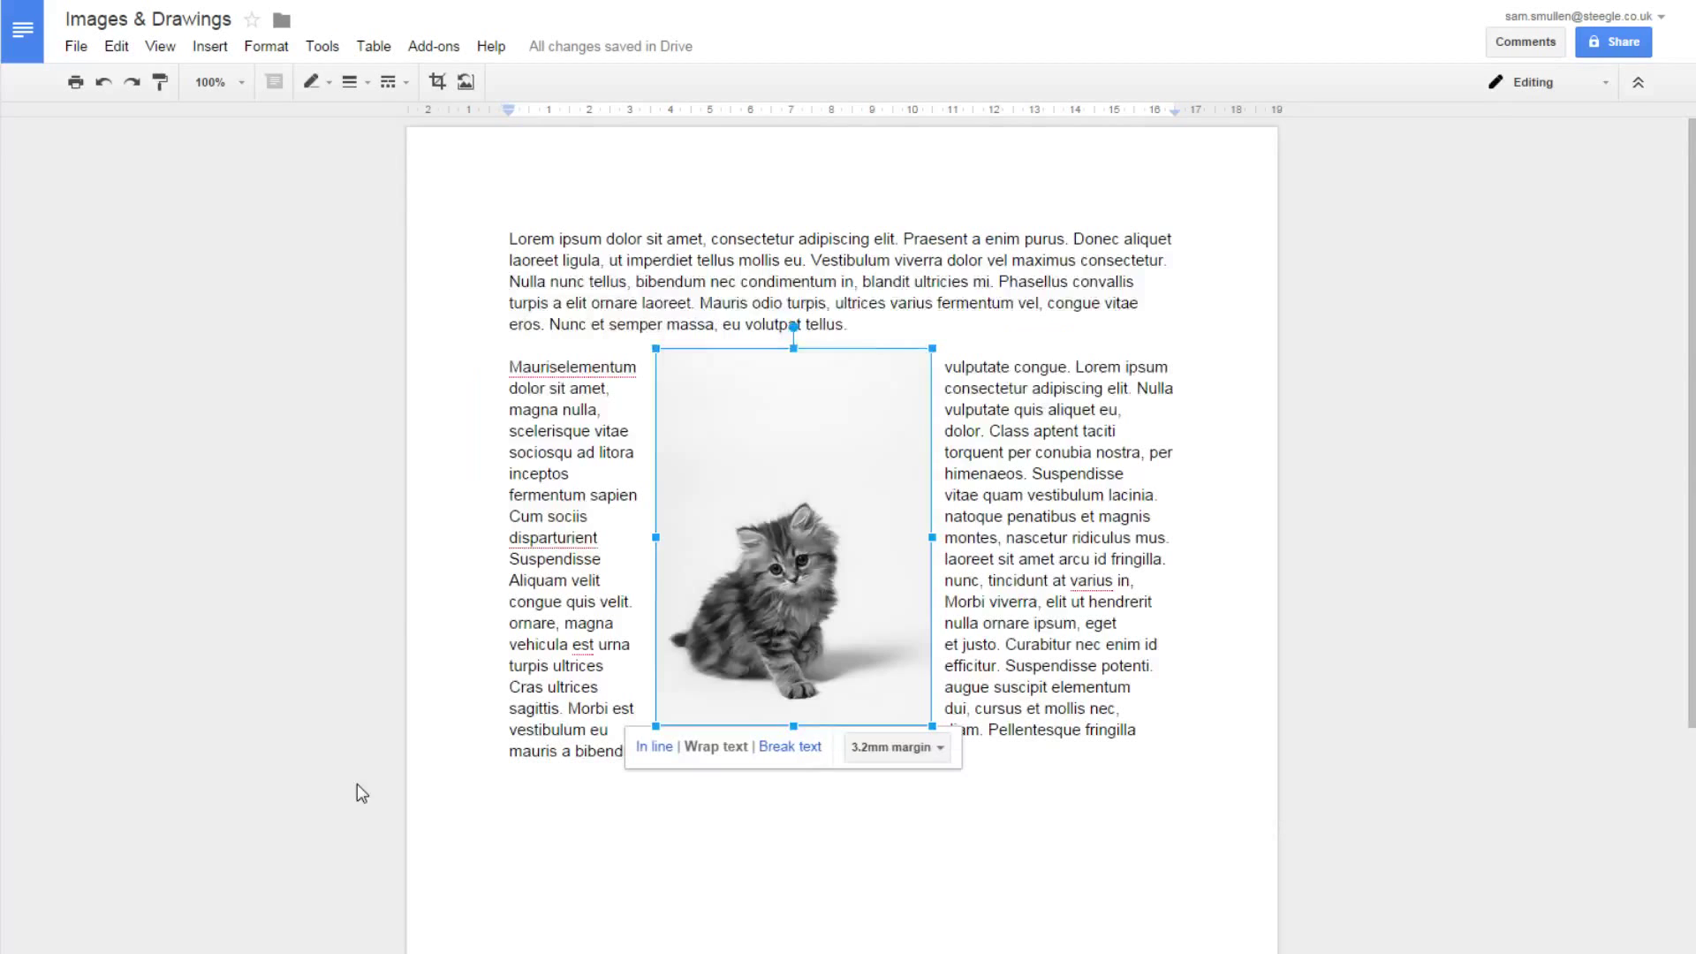